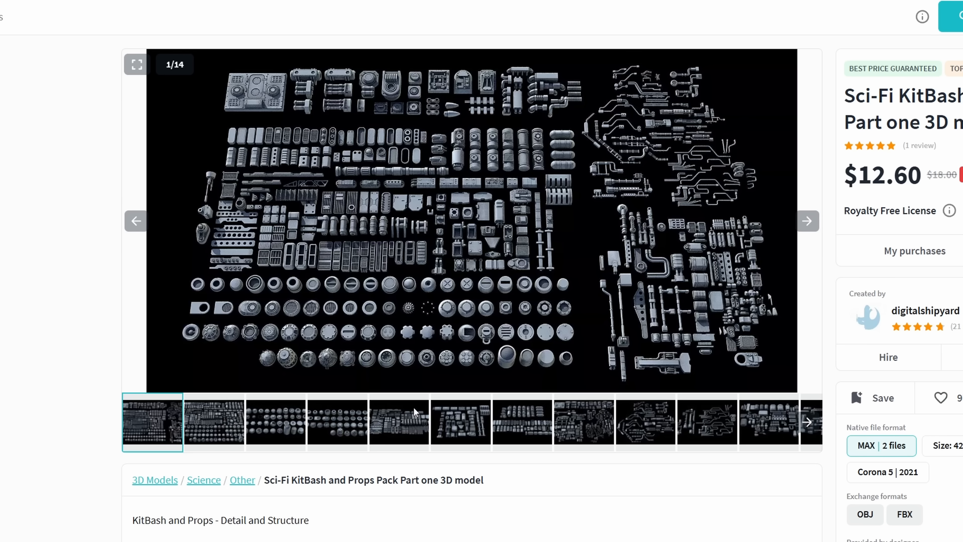
Browse the preview images of the Sci-Fi KitBash and Props Pack Part one 3D model.
click(807, 222)
click(808, 221)
click(808, 222)
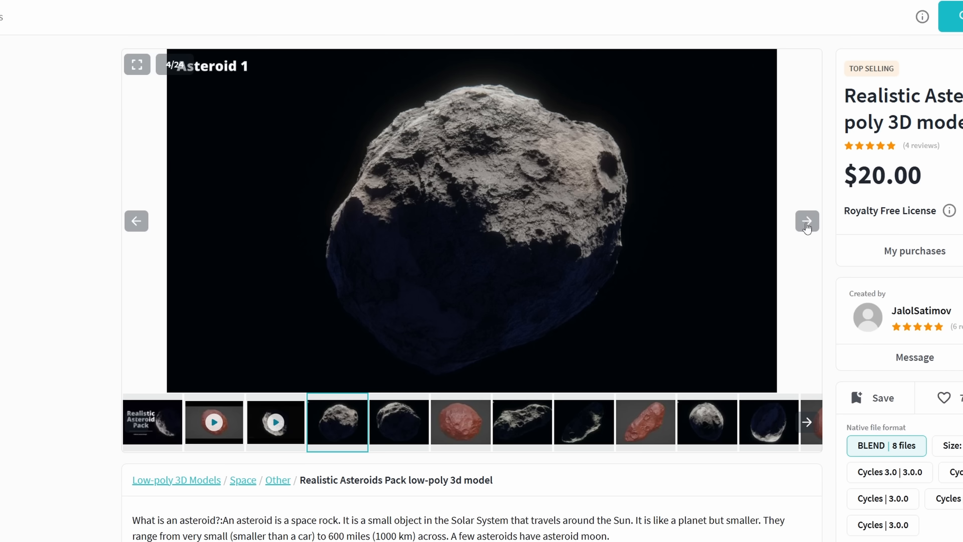
click(808, 222)
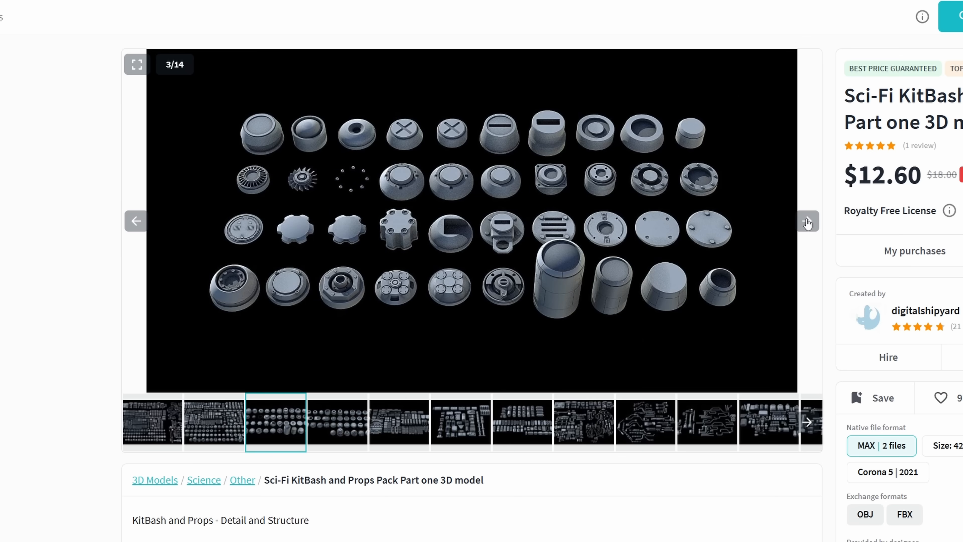
click(808, 222)
click(808, 222)
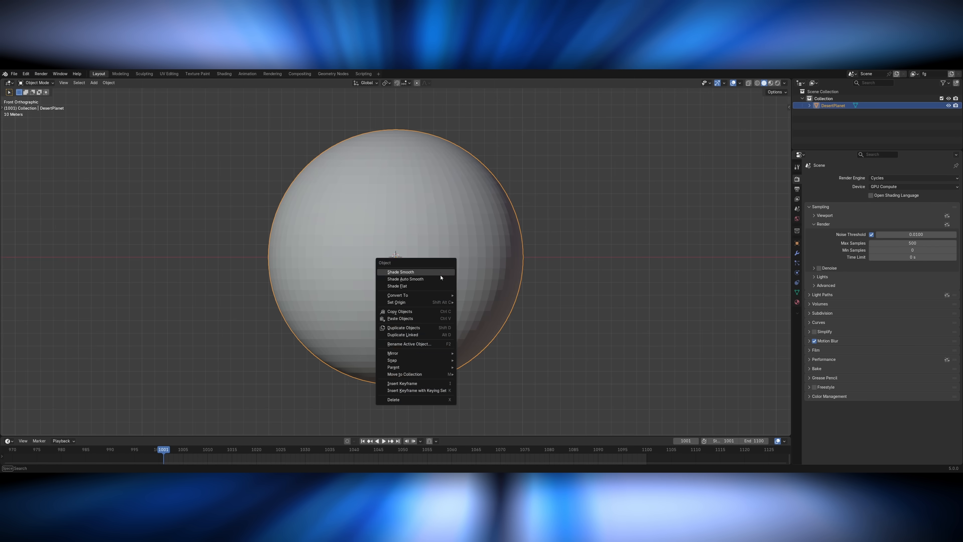
Move and rotate the sun light in front view so it lights only a thin crescent along the desert planet's right edge.
click(402, 266)
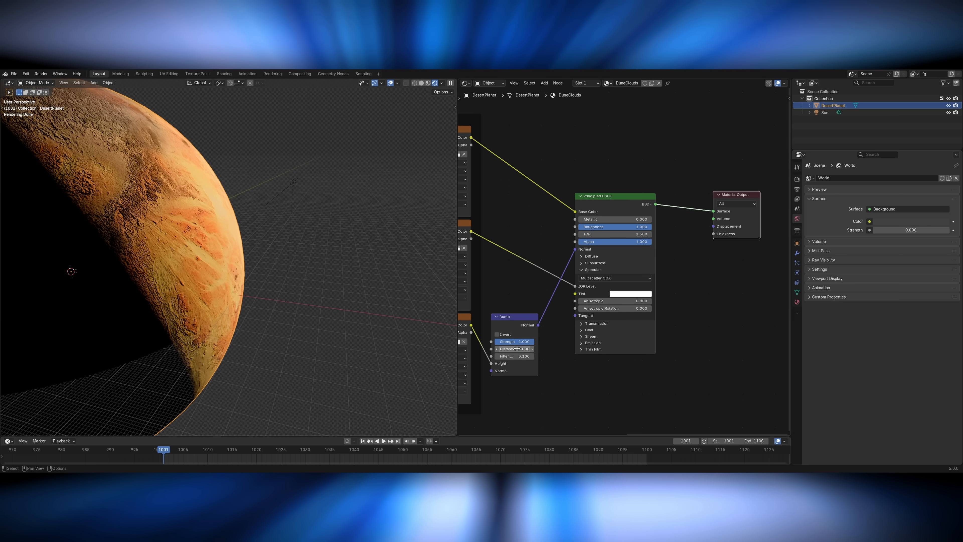
middle_drag(341, 300, 354, 310)
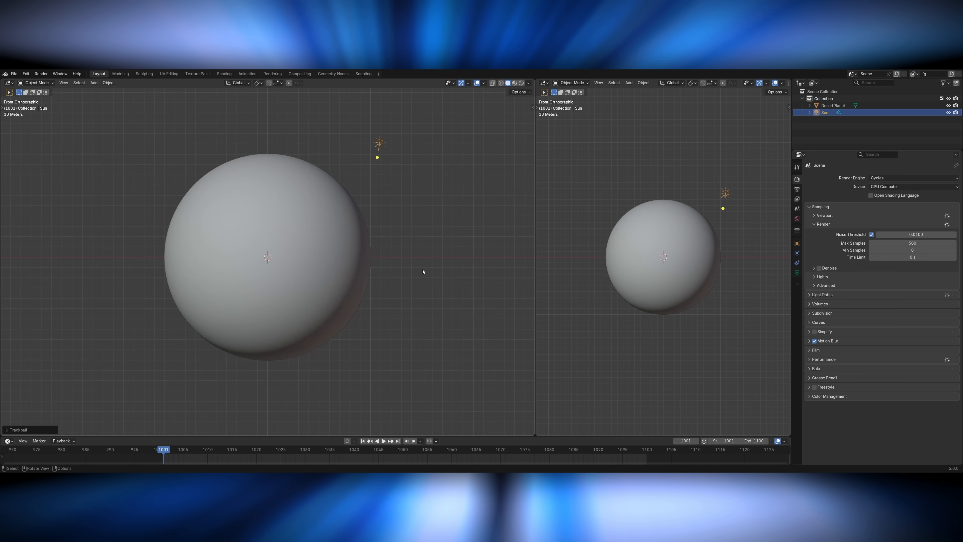
key(KP_1)
key(r)
key(r)
click(410, 267)
key(g)
click(426, 326)
key(r)
key(r)
click(415, 323)
Set the world background strength to 0 and turn the viewport overlays back on.
click(797, 272)
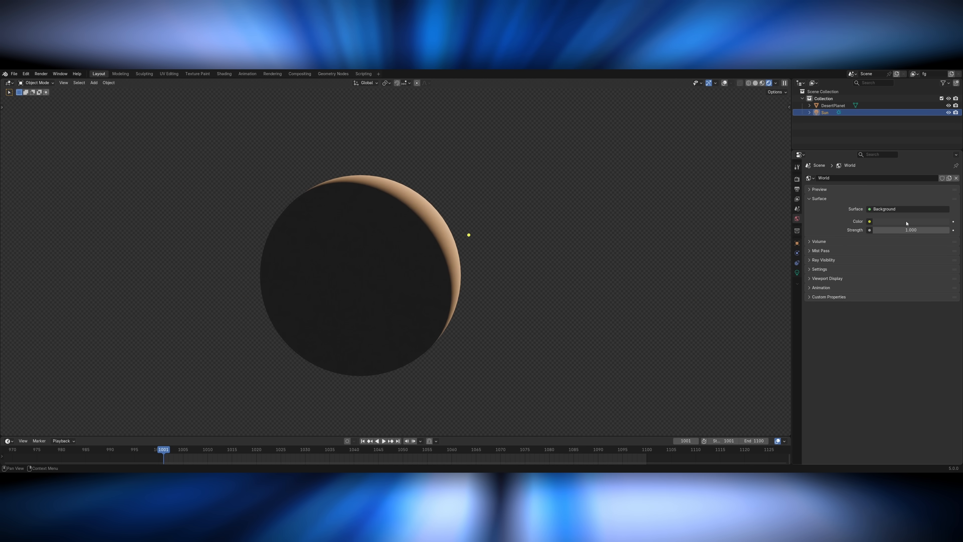
key(Return)
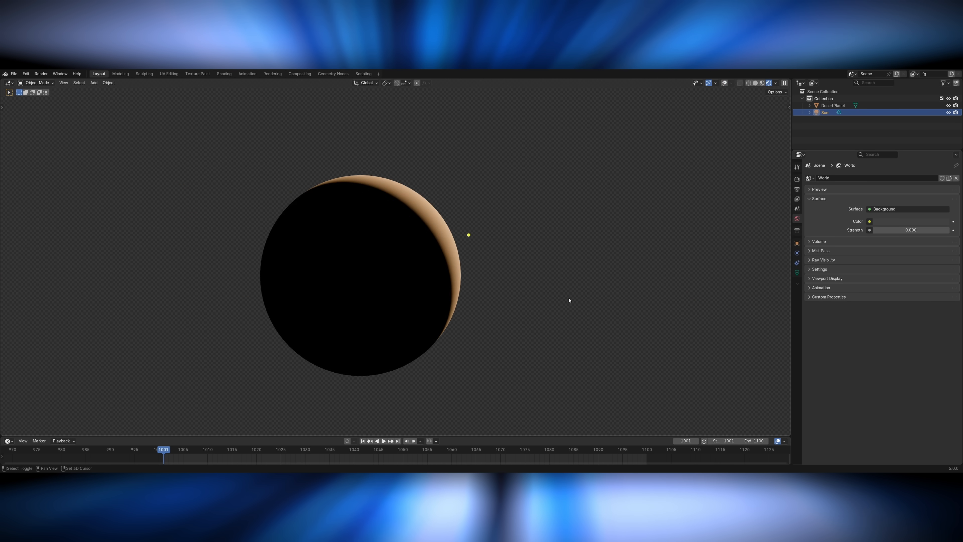
shift+middle_drag(570, 299, 495, 299)
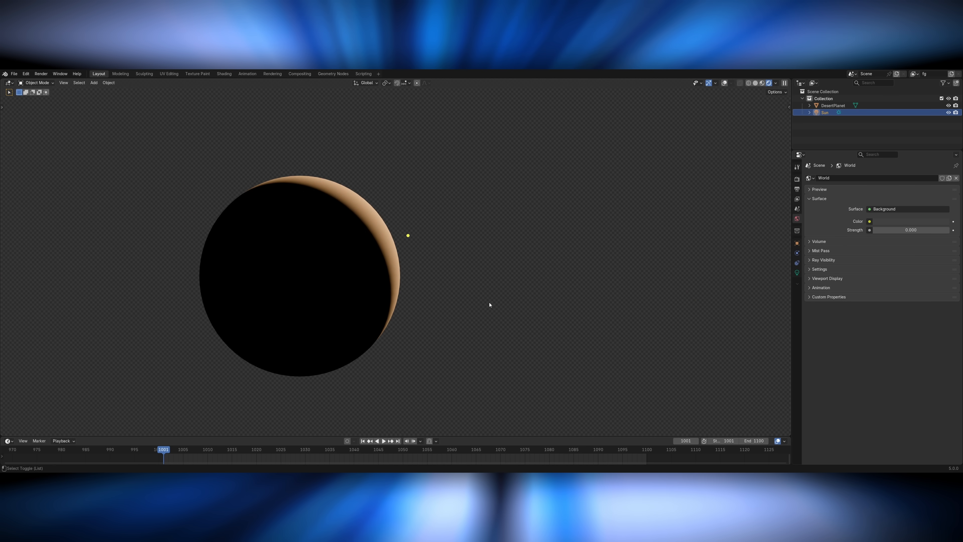
key(shift+alt+z)
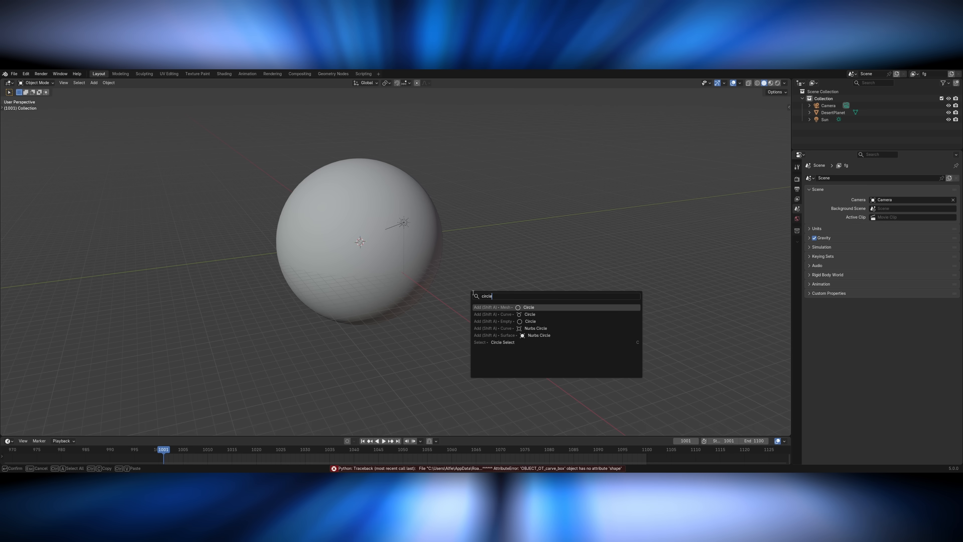
Add a mesh circle around the planet and shape it into a wide flat ring.
key(Return)
click(76, 353)
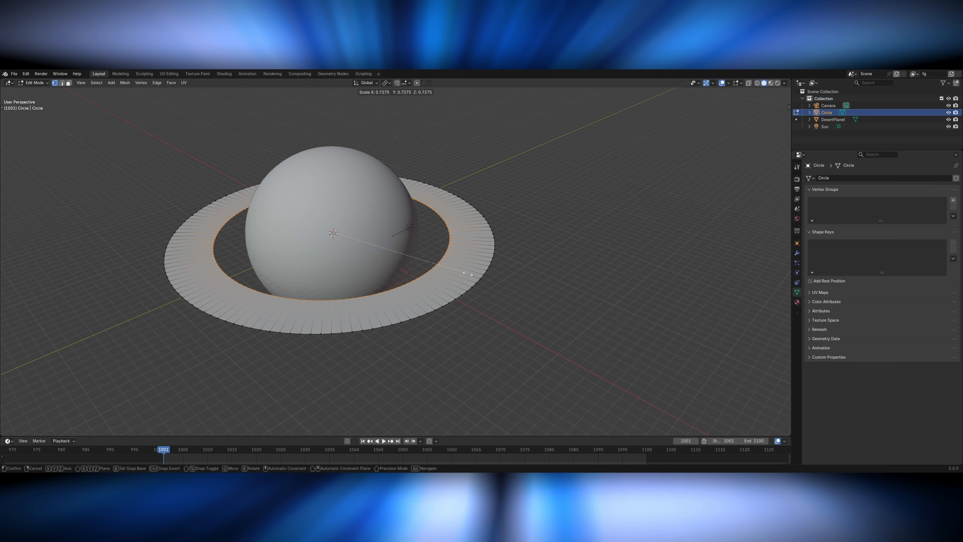
key(KP_0)
key(r)
click(567, 389)
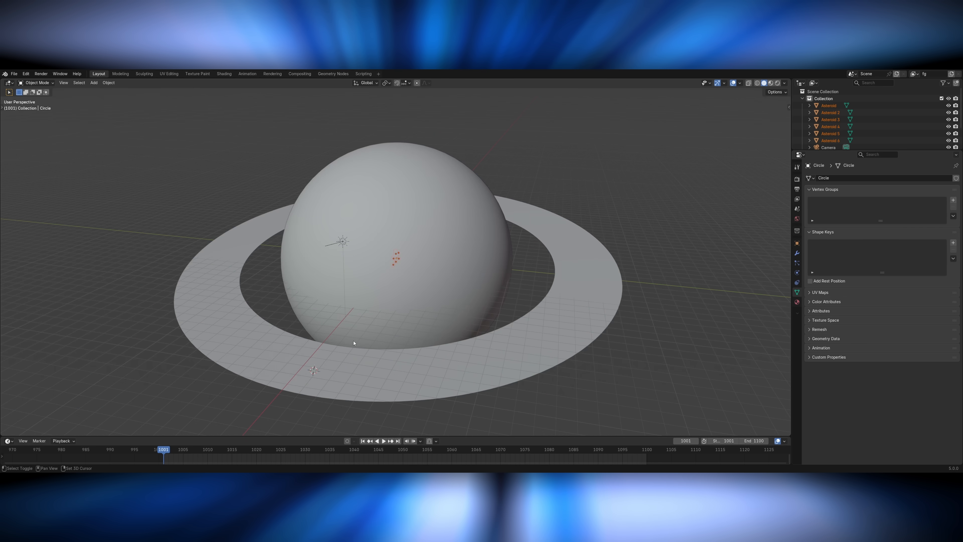
Snap the selected asteroid objects to the 3D cursor on the planet's ring.
key(shift+s)
click(497, 366)
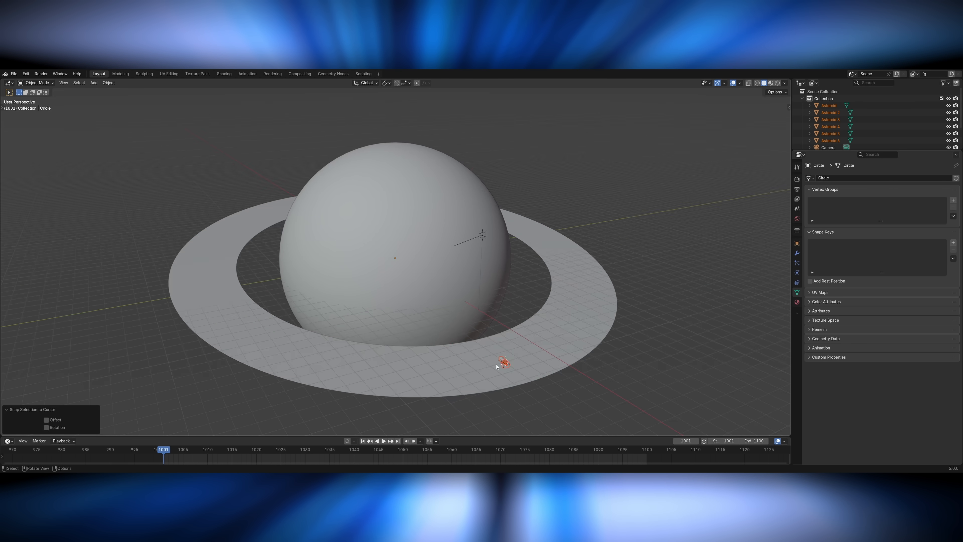
key(KP_Decimal)
Move the asteroids apart from each other above the ring.
click(474, 296)
key(Tab)
middle_drag(475, 299, 461, 323)
key(Tab)
scroll(455, 288, down, 3)
key(g)
click(262, 179)
key(g)
click(539, 152)
key(g)
click(555, 211)
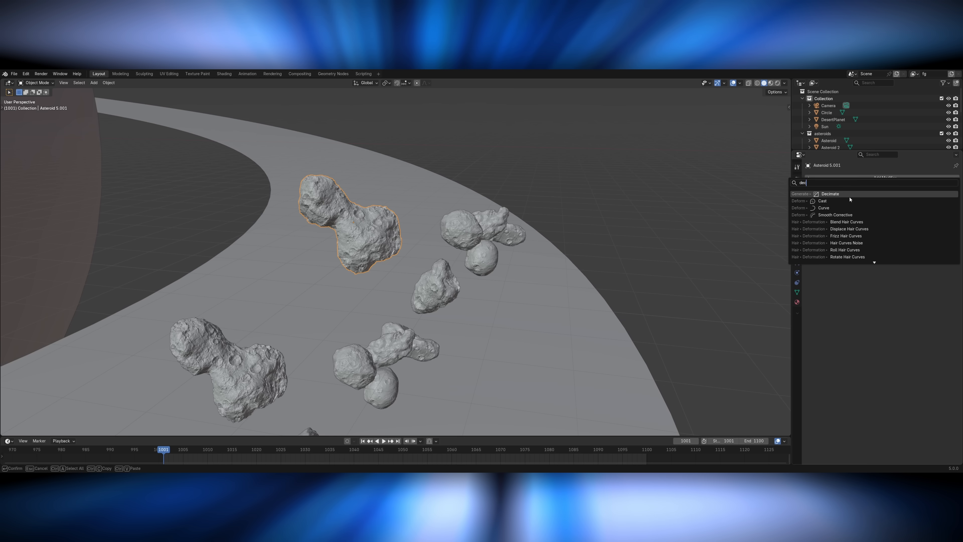
Simplify the asteroid's mesh by setting its modifier ratio to 0.05 and applying the modifier.
double_click(893, 209)
text(.05)
key(Return)
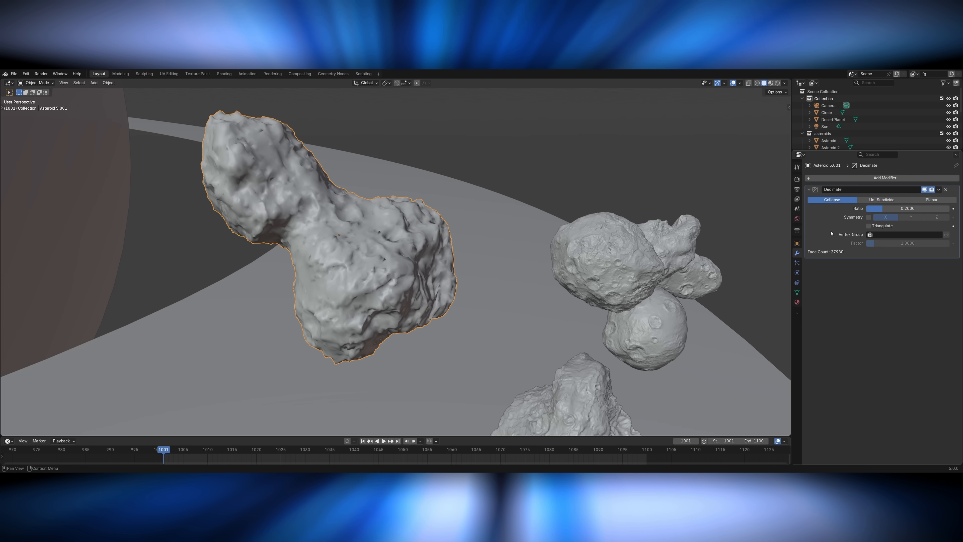
key(ctrl+a)
Smooth all vertices of the simplified asteroid mesh with Smooth Vertices.
key(Tab)
key(F3)
text(s)
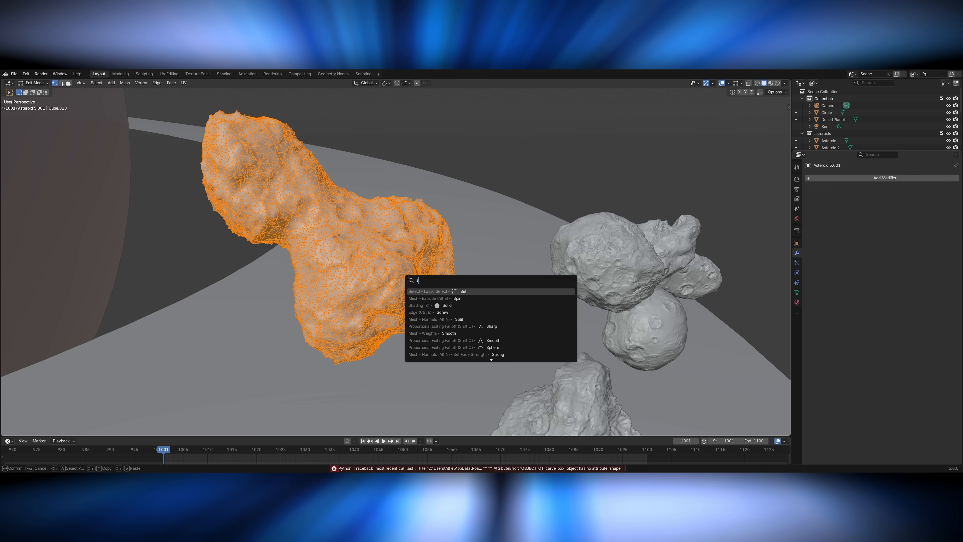
text(mooth)
click(483, 333)
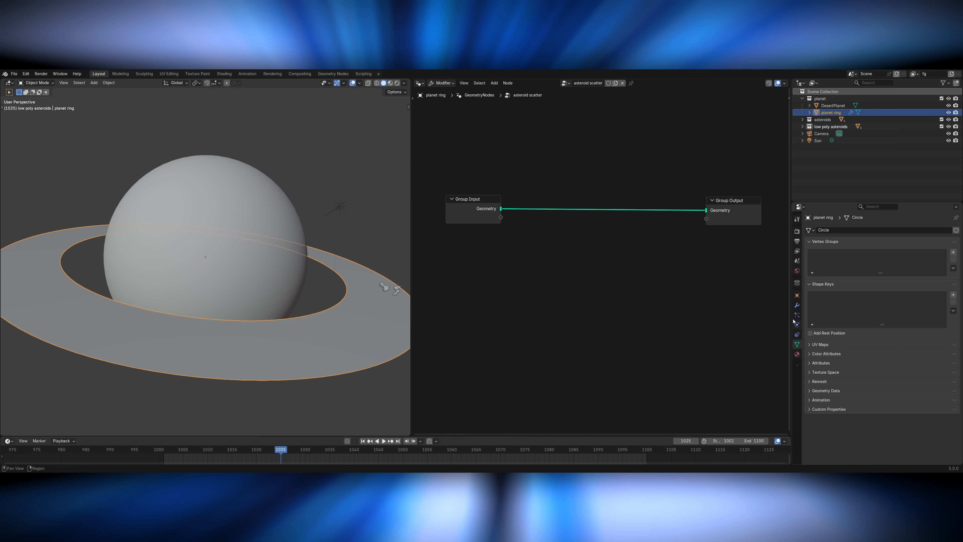
Add a Distribute Points on Faces node to the ring's asteroid scatter node group.
key(F3)
text(dist)
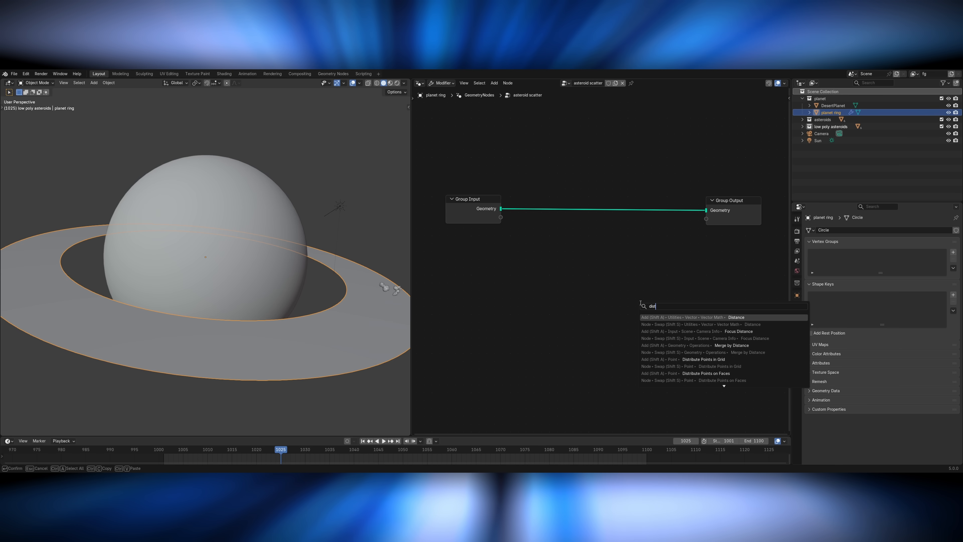
text(r)
click(662, 331)
click(550, 200)
drag(565, 218, 574, 256)
Insert a Join Geometry node before the Group Output and connect the original ring geometry to it.
key(F3)
text(join)
click(641, 266)
click(627, 198)
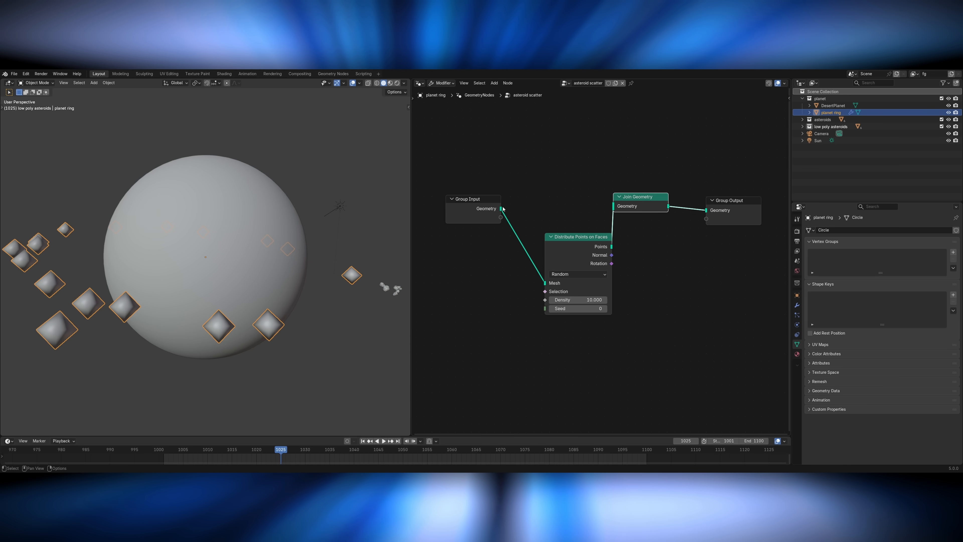
drag(502, 208, 614, 206)
drag(577, 258, 559, 274)
Use the low poly asteroids collection as the instances on the scattered points and drive their rotation with a Random Value node.
drag(830, 126, 529, 353)
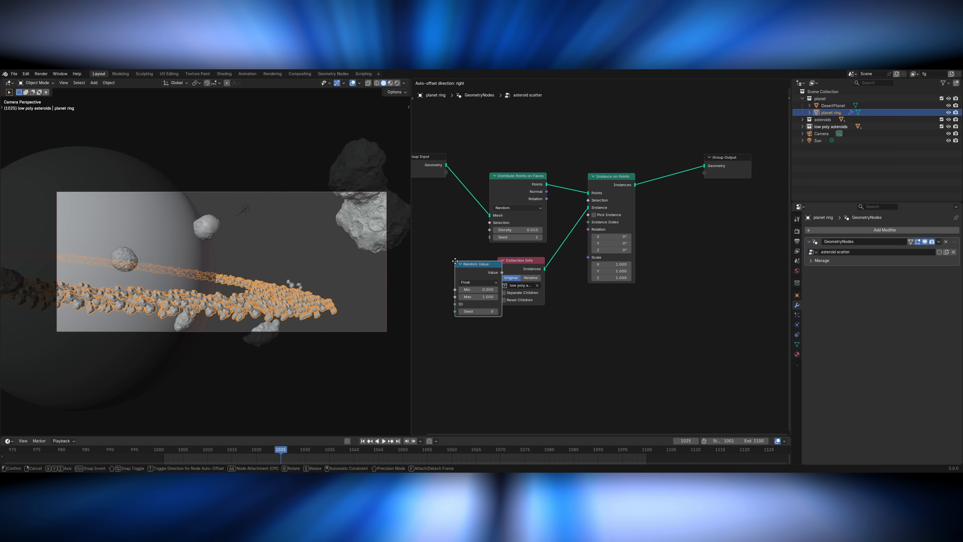
middle_drag(607, 360, 649, 360)
drag(516, 273, 647, 258)
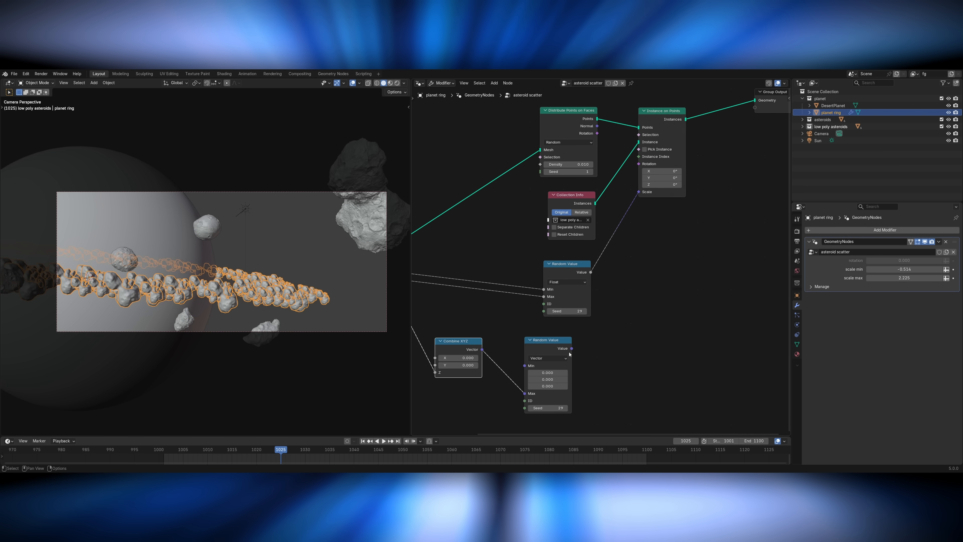
drag(572, 348, 639, 164)
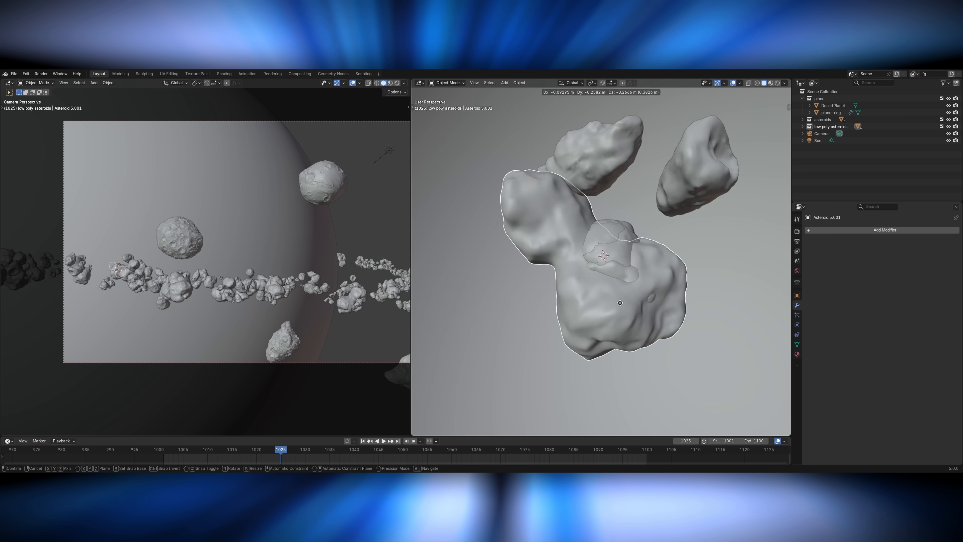
scroll(584, 288, down, 6)
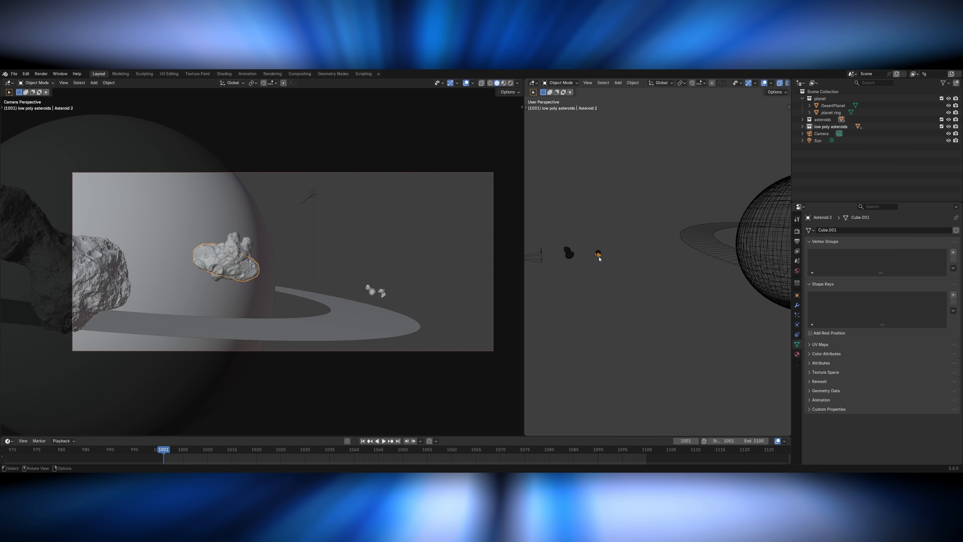
Rotate and move the foreground asteroids to arrange them within the camera frame.
key(r)
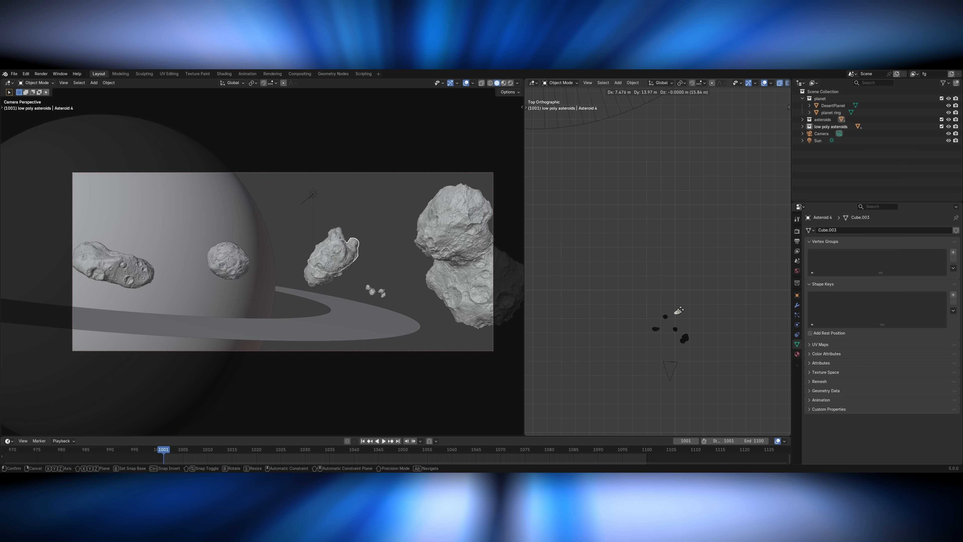
key(g)
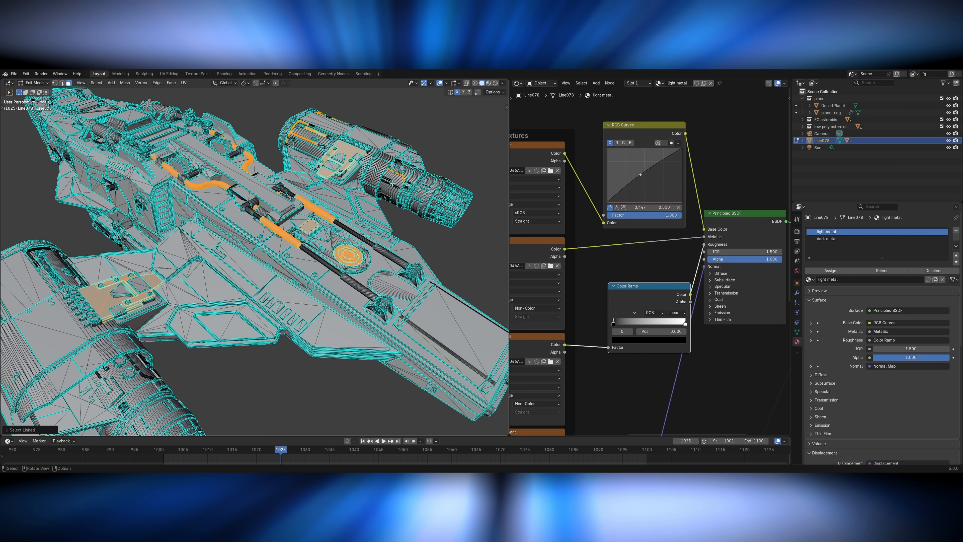
middle_drag(402, 304, 381, 276)
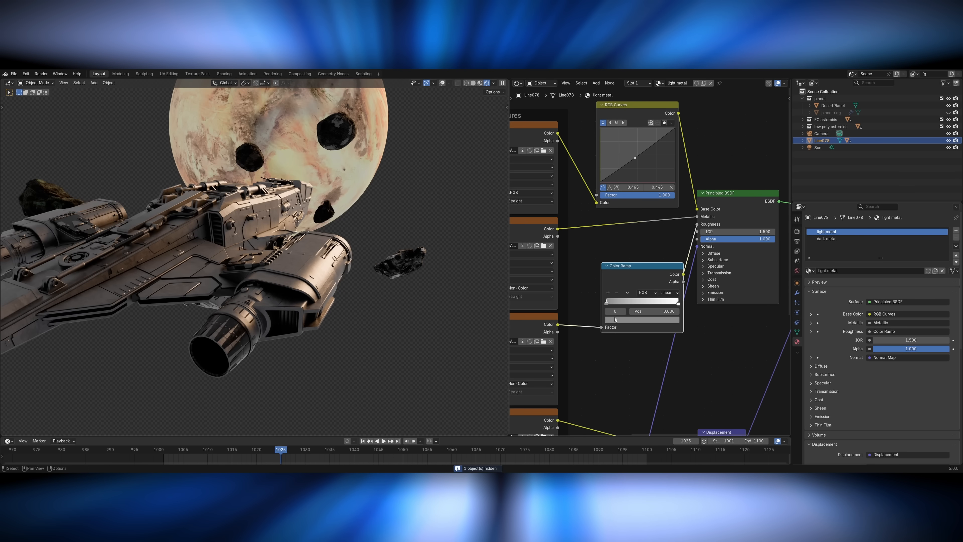
click(615, 320)
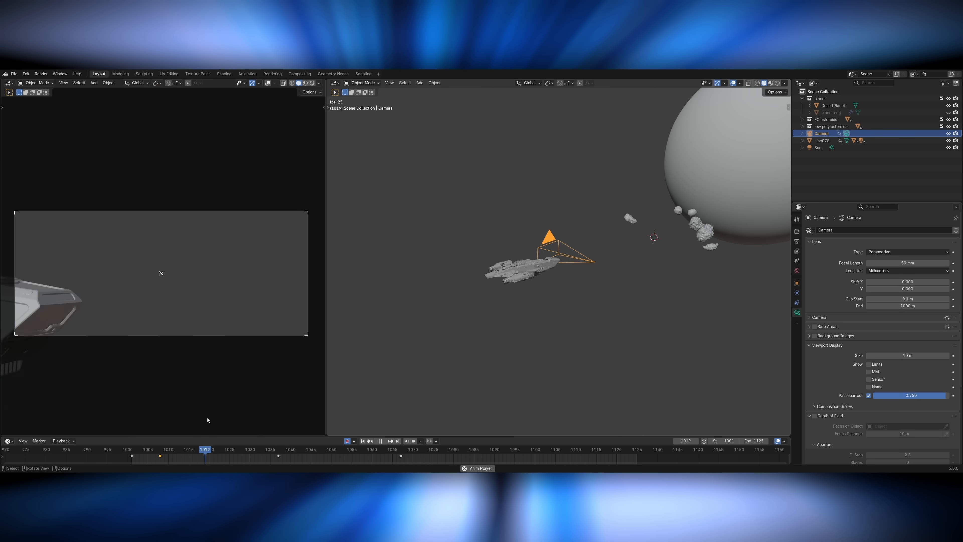
drag(204, 451, 151, 454)
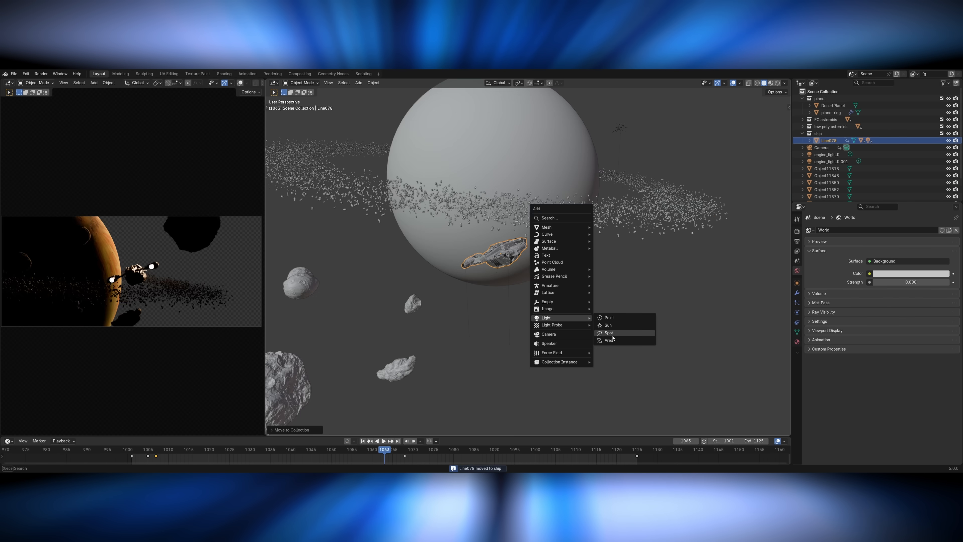
Snap the area light to the 3D cursor at the spaceship and scale it up.
click(611, 341)
shift+right_click(491, 255)
key(shift+s)
click(492, 224)
key(s)
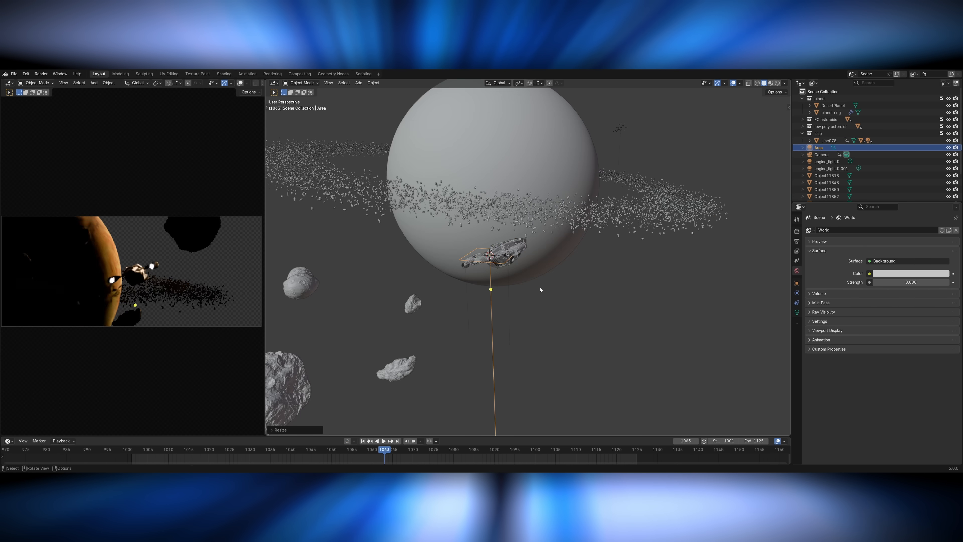
click(542, 299)
Move the area light away from the spaceship and apply its object transform.
middle_drag(540, 304, 552, 300)
key(g)
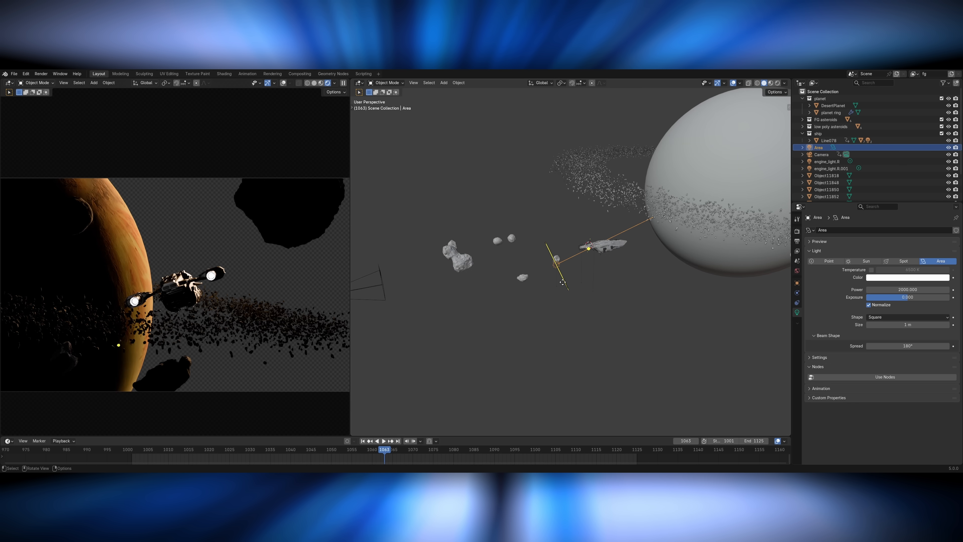
key(ctrl+a)
click(552, 277)
middle_drag(552, 277, 580, 262)
Set the area light's power to 6000, then move and rotate it so it shines on the spaceship from below.
click(886, 289)
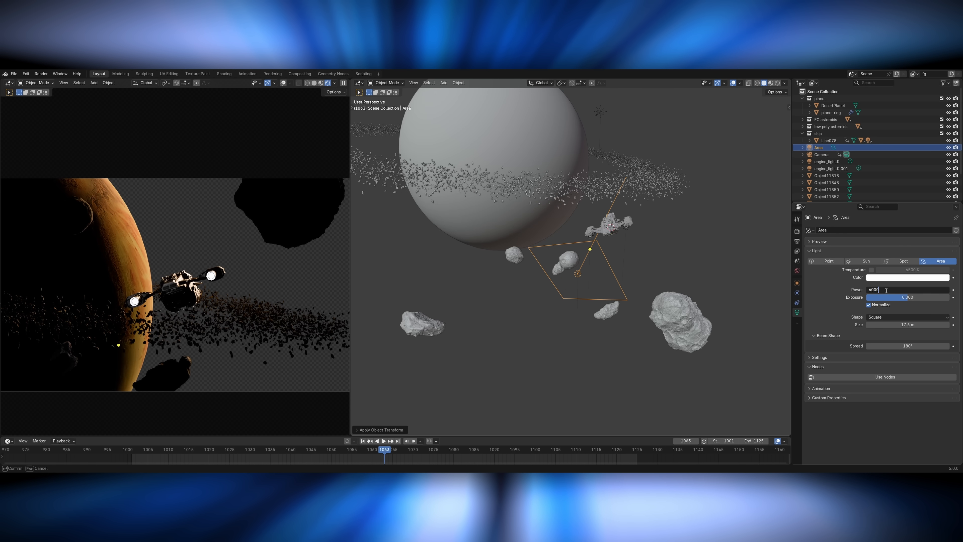
key(g)
click(641, 304)
middle_drag(641, 303, 644, 328)
key(r)
key(h)
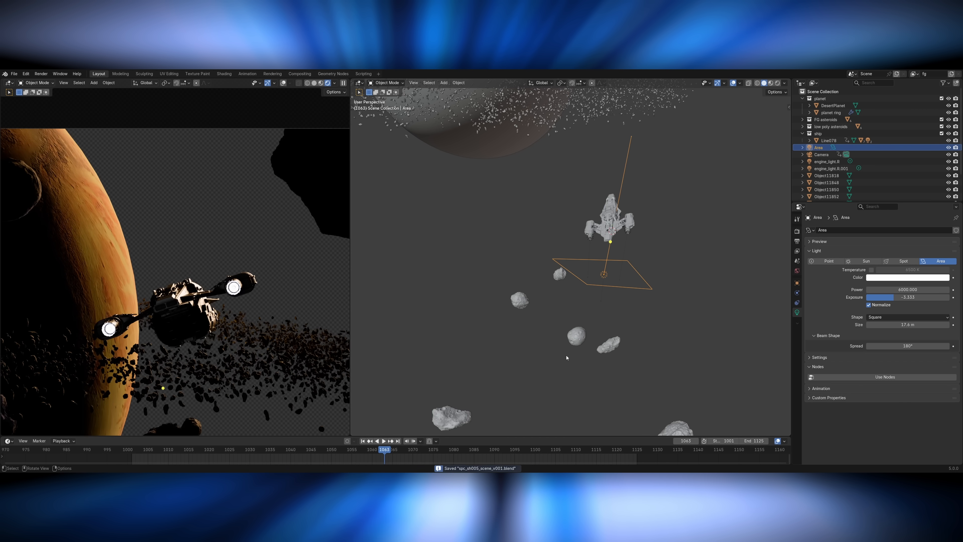
Play and scrub the animation, and reposition the area light relative to the moving spaceship.
key(space)
drag(381, 451, 368, 450)
key(g)
click(649, 363)
middle_drag(650, 363, 604, 334)
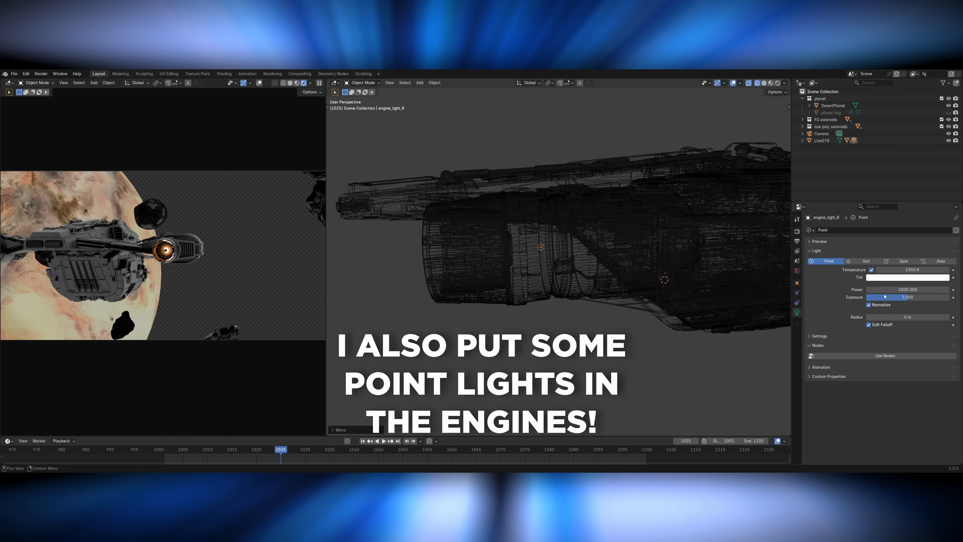
Set the radius of the spaceship engine's point light to 0.14 m and save the file.
drag(907, 317, 907, 314)
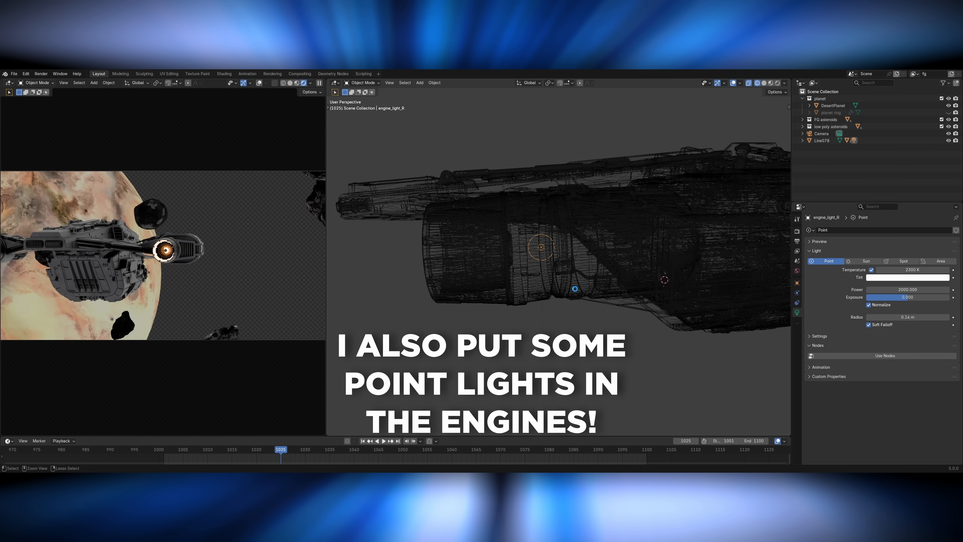
key(ctrl+s)
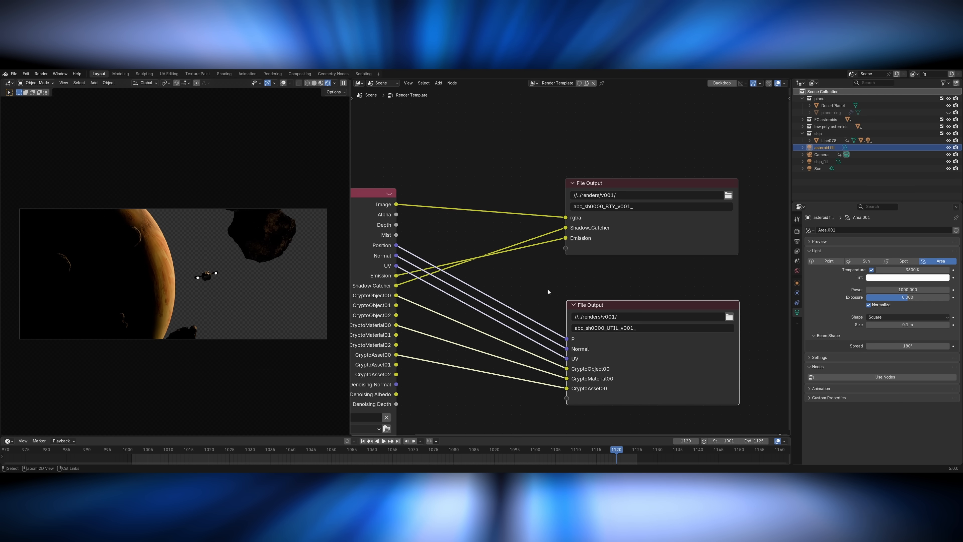
Mute the utility File Output node, remove the Shadow_Catcher and Emission layers from the beauty File Output, and save the scene.
key(m)
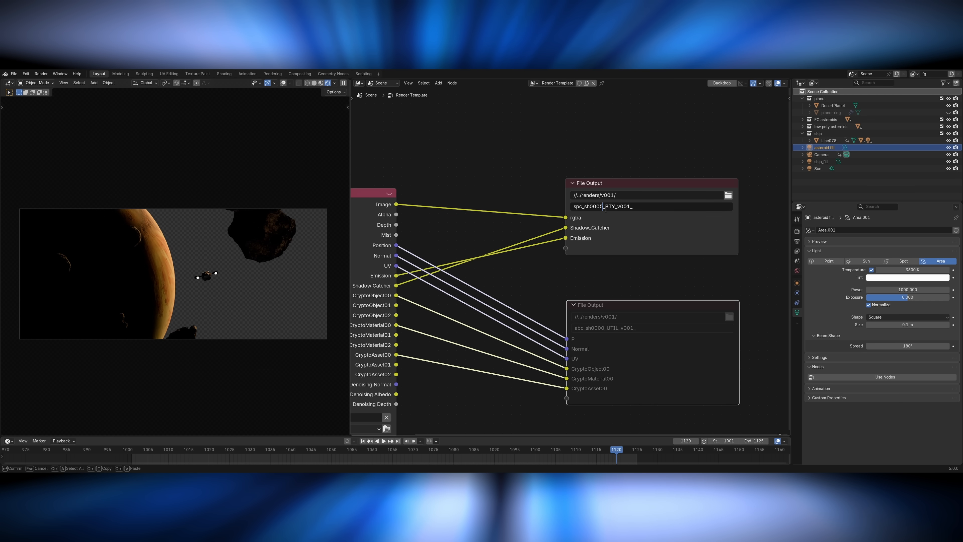
ctrl+right_drag(533, 234, 541, 259)
click(614, 245)
key(n)
click(723, 266)
click(773, 259)
click(774, 259)
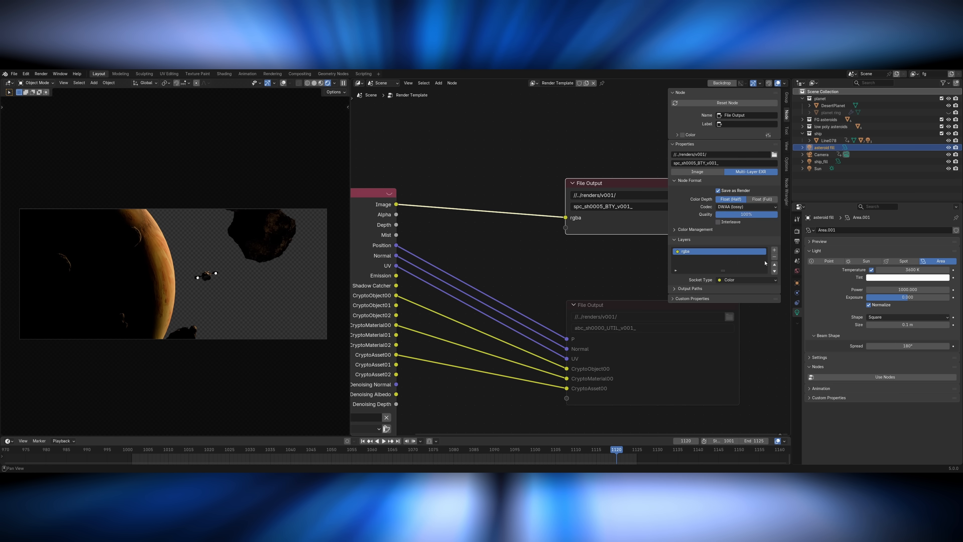
key(n)
key(ctrl+s)
Unhide the planet ring and switch the camera view's shading and overlays to preview the whole scene.
key(z)
key(alt+h)
key(z)
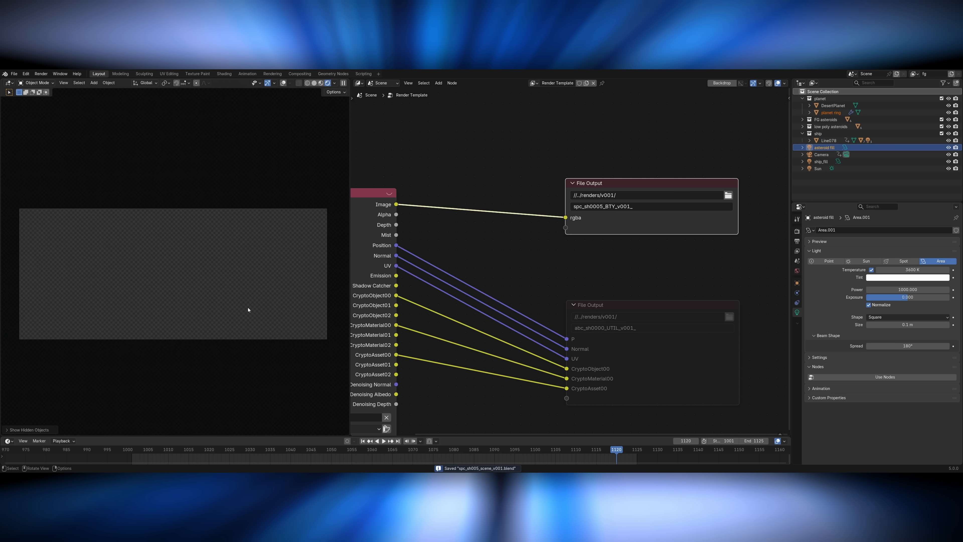
key(alt+shift+z)
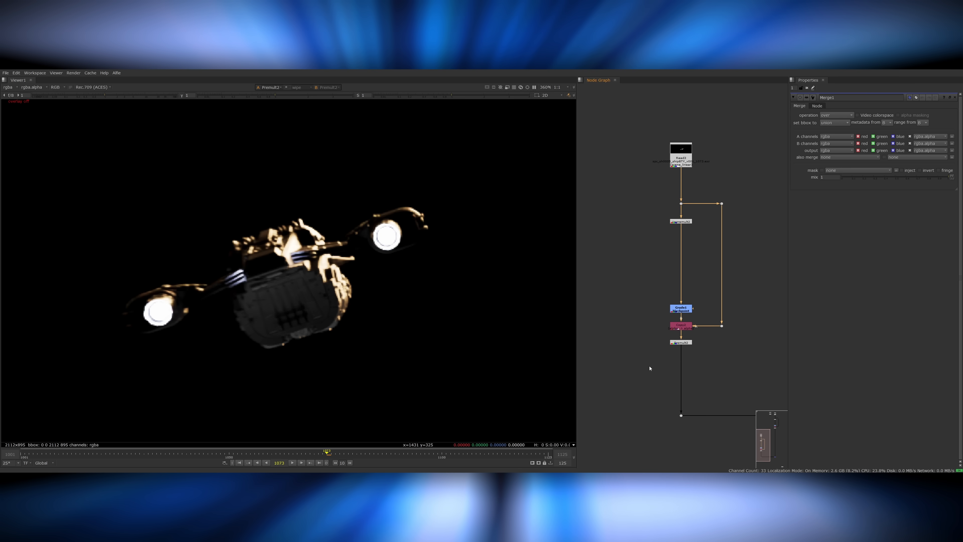
Switch to Nuke and adjust the ship's Exponential_Glow node, raising the falloff and setting intensity to 0.45 and size to 0.04.
drag(649, 366, 685, 373)
double_click(684, 371)
drag(896, 114, 940, 114)
drag(849, 127, 846, 128)
click(848, 121)
key(f)
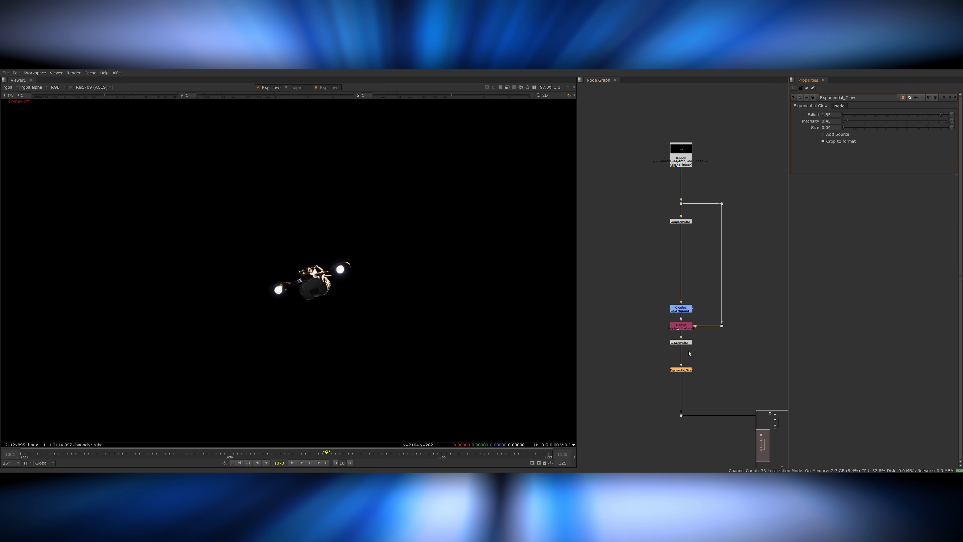
Fine-tune the ship engines' glow and scrub back through the frames to check it.
alt+middle_drag(310, 279, 410, 268)
drag(845, 129, 845, 123)
key(f)
drag(303, 458, 208, 459)
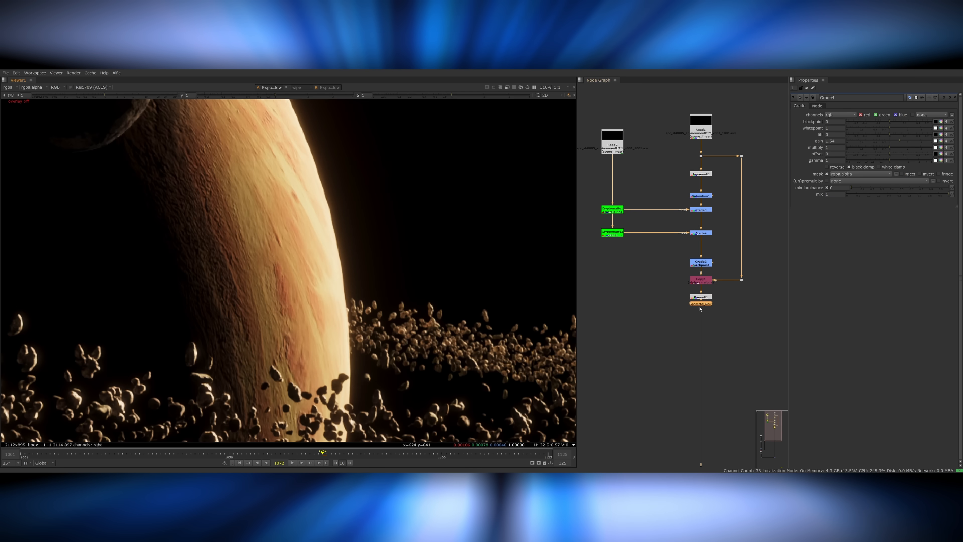
Set the environment's Exponential_Glow falloff to 1.56, intensity to 1.85 and size to 0.46, and check it with the ship merged in.
drag(701, 305, 701, 311)
double_click(700, 310)
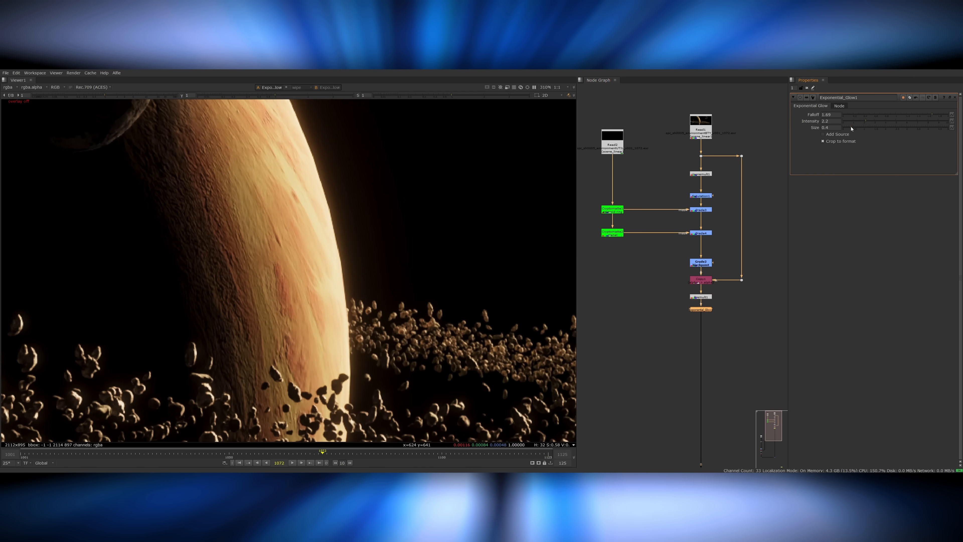
key(f)
click(913, 118)
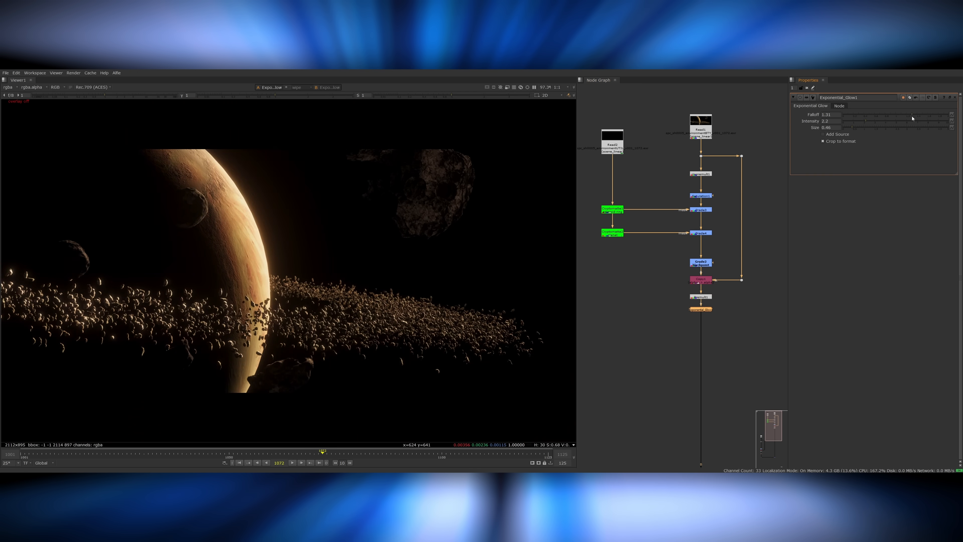
drag(929, 118, 925, 118)
scroll(297, 261, up, 5)
key(f)
middle_drag(659, 333, 661, 207)
scroll(662, 207, down, 6)
drag(690, 310, 666, 333)
scroll(704, 358, up, 3)
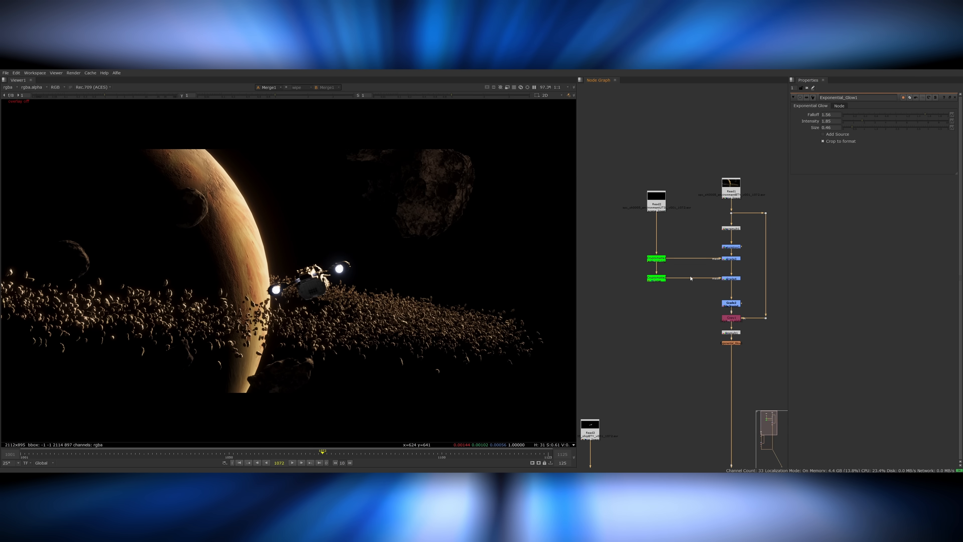
View the star noise and set its Reformat node's output format to 6K_LatLong.
double_click(678, 289)
key(1)
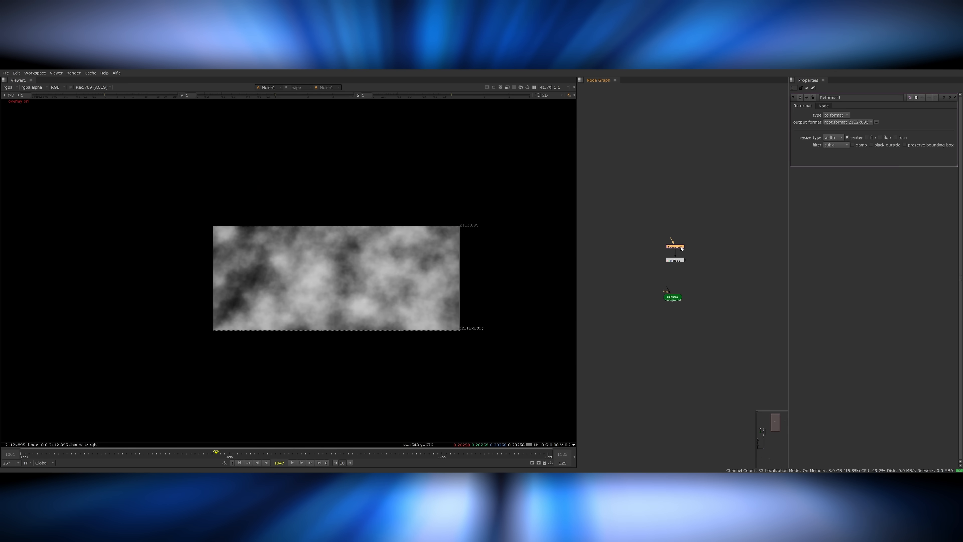
click(849, 122)
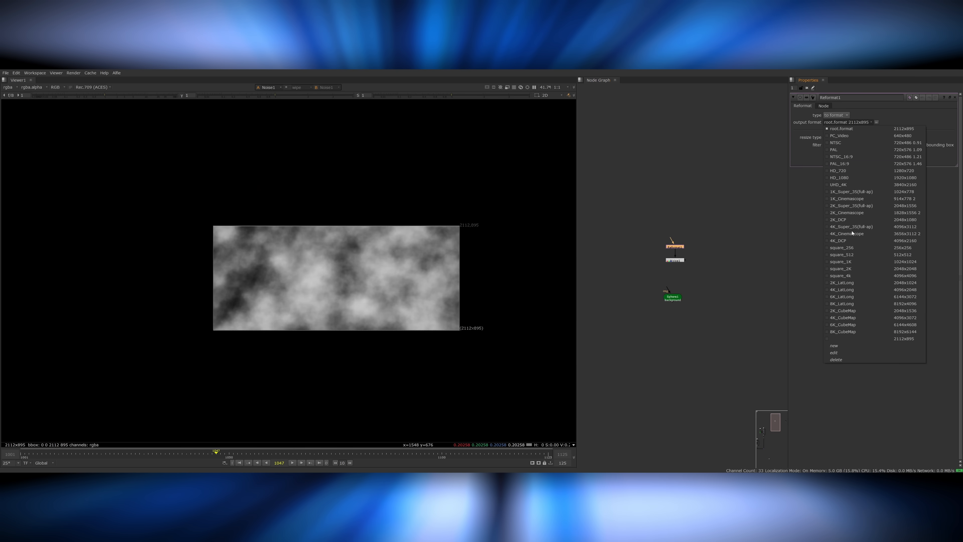
click(857, 297)
Add a Grade after the Noise node, shrink the noise size, and raise the blackpoint to 0.92 to isolate tiny stars.
double_click(687, 262)
key(g)
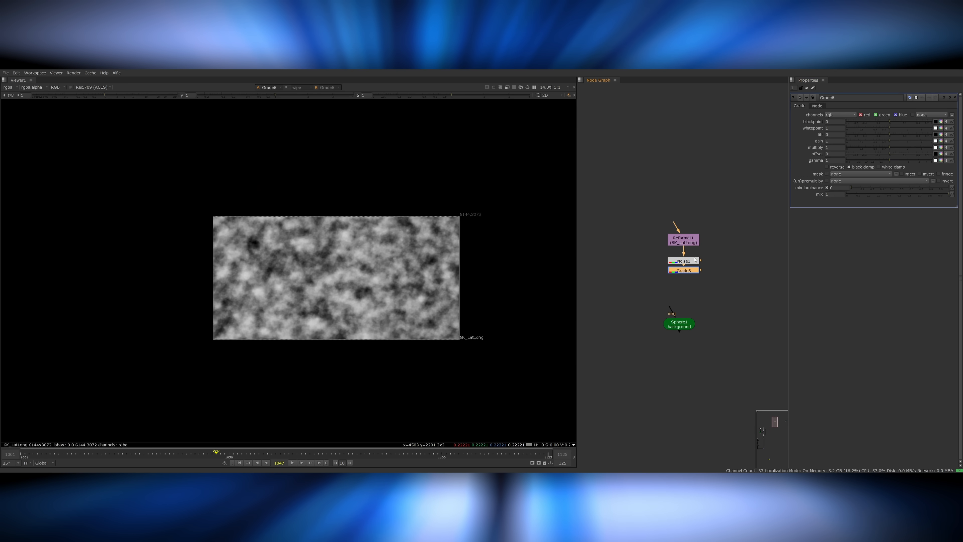
double_click(685, 261)
click(868, 163)
scroll(417, 284, up, 5)
key(f)
double_click(684, 270)
drag(890, 122, 930, 123)
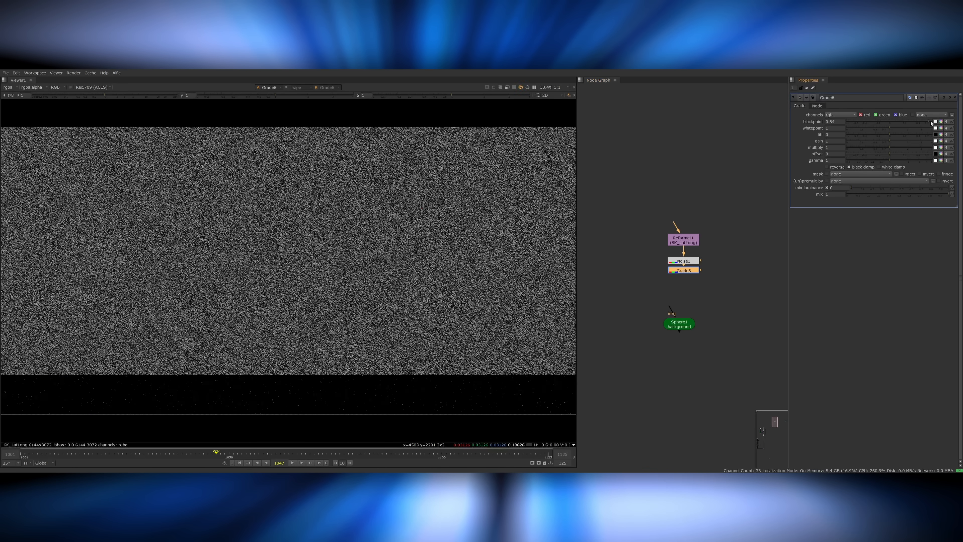
Paste an Exponential_Glow after the star Grade and set the Noise x/ysize to 16.5, with the glow toggled for comparison.
key(ctrl+v)
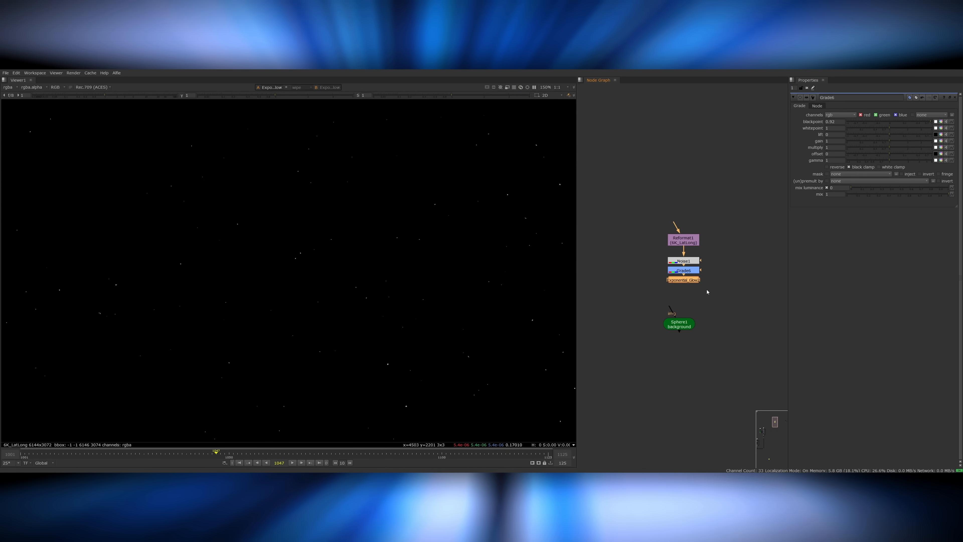
double_click(684, 261)
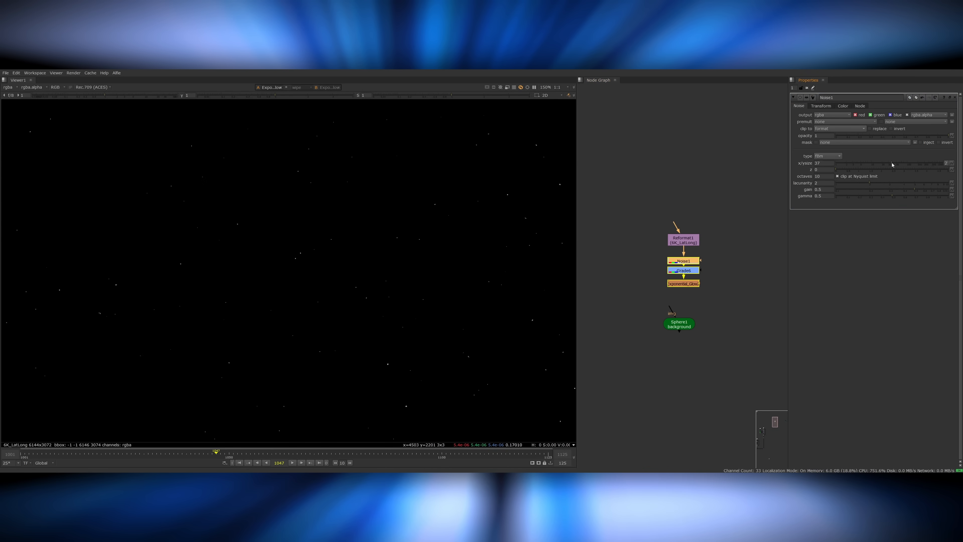
click(693, 285)
key(d)
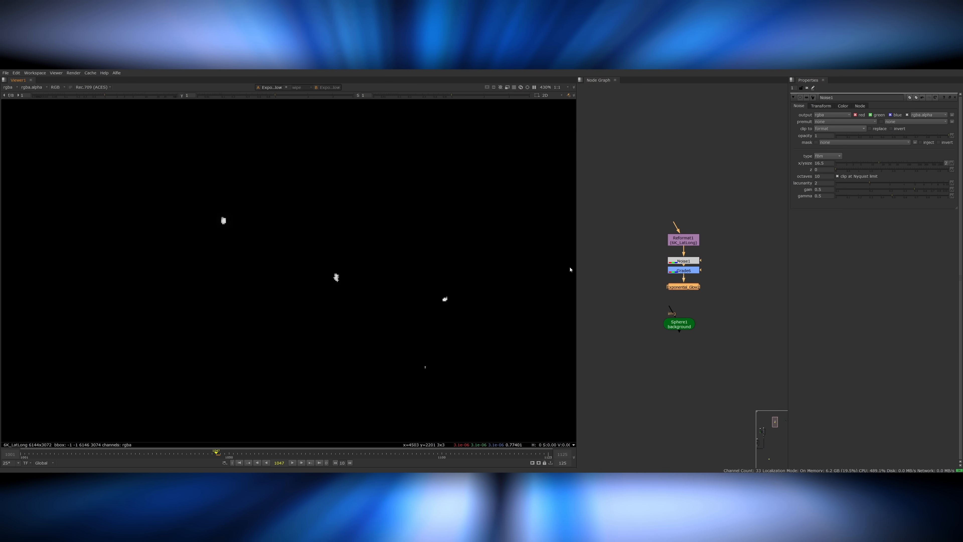
Lower the star Grade's blackpoint and whitepoint to brighten the stars while their glow is disabled.
double_click(684, 287)
double_click(694, 270)
drag(870, 129, 889, 130)
click(692, 287)
key(d)
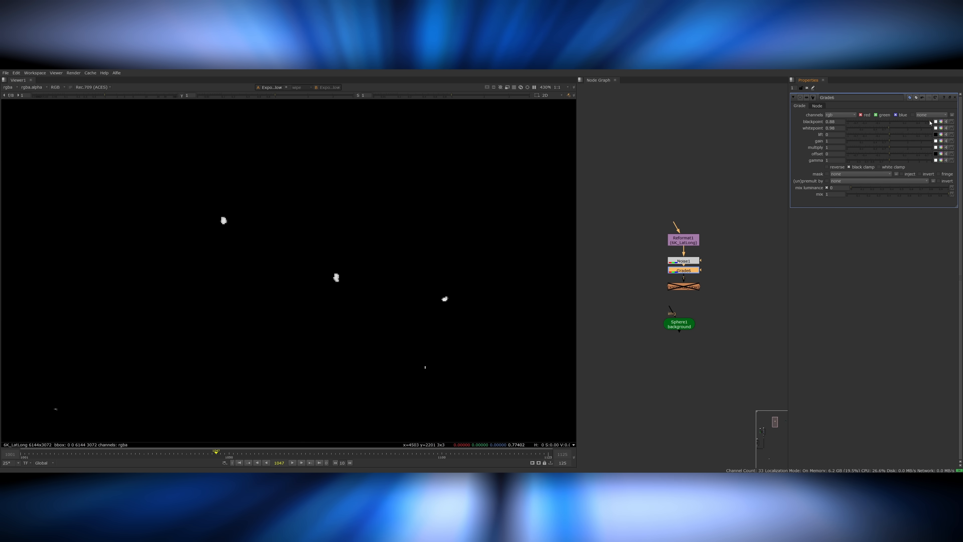
Re-enable the stars' Exponential_Glow and set its intensity to 5.35 and size to 0.1.
click(690, 287)
key(d)
double_click(690, 287)
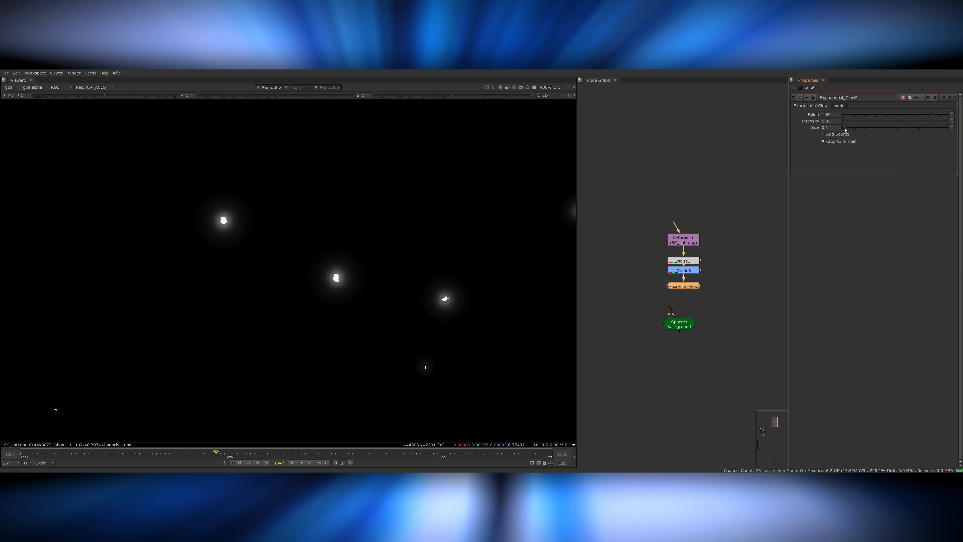
drag(854, 129, 845, 130)
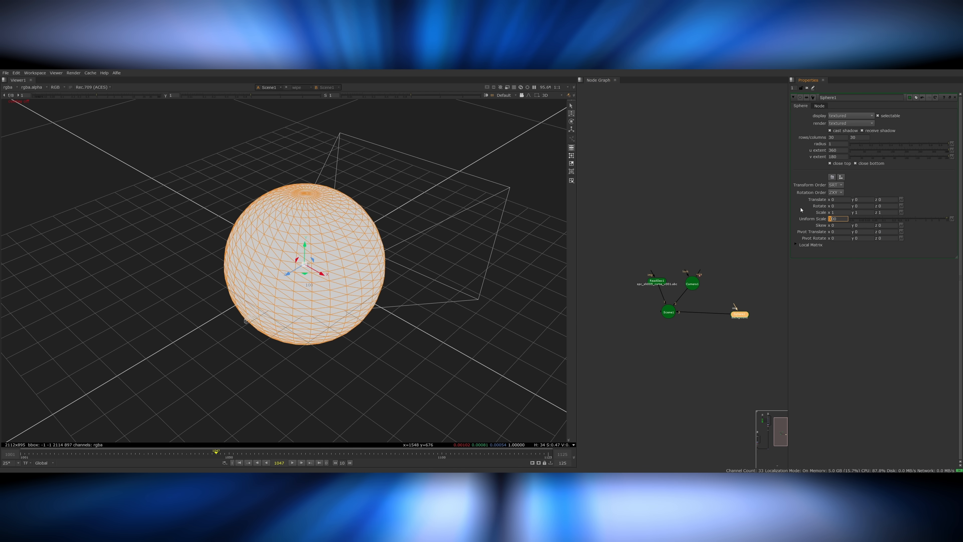
Set the background Sphere's uniform scale to 700 so it encloses the camera.
key(Up)
key(Up)
key(Up)
key(Up)
click(699, 344)
scroll(743, 325, down, 5)
drag(742, 323, 648, 314)
scroll(645, 303, up, 2)
drag(706, 303, 744, 325)
scroll(634, 335, down, 6)
drag(666, 332, 724, 257)
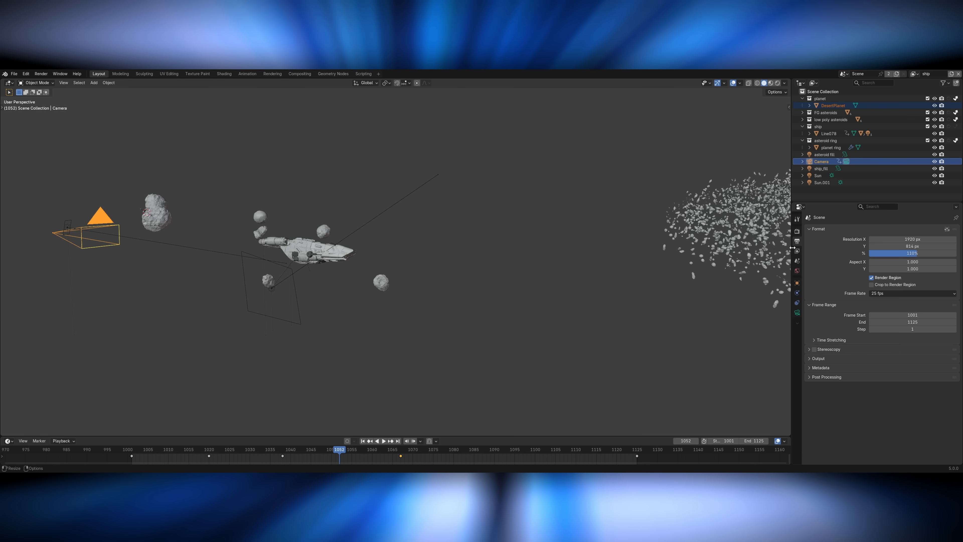
Bring the shot camera exported from Blender into Nuke as an Alembic file read by the Camera node.
click(14, 73)
mouse_move(57, 181)
click(122, 189)
click(247, 167)
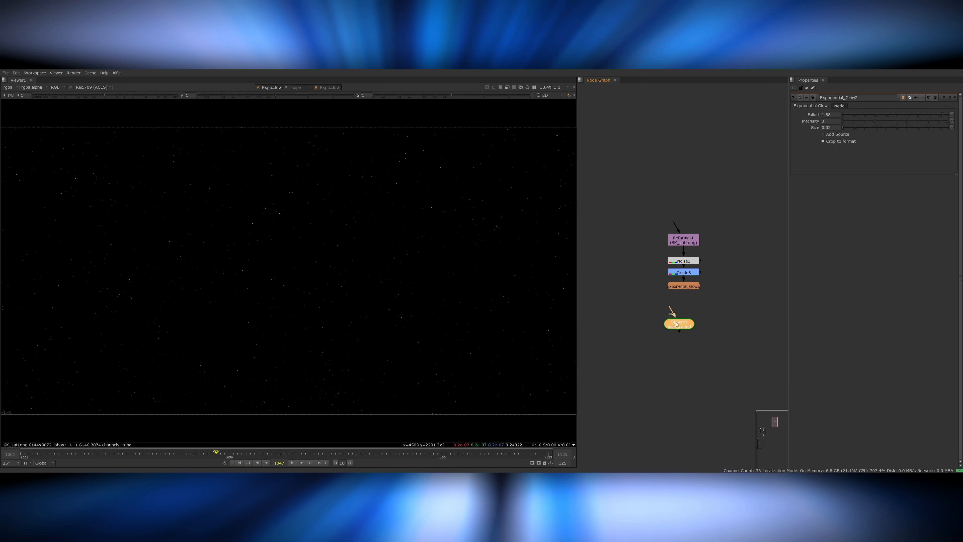
Add a ScanlineRender node and connect the camera and the star-textured background sphere to it.
drag(669, 307, 684, 287)
key(1)
drag(677, 324, 657, 320)
scroll(626, 316, down, 5)
key(Tab)
text(scan)
key(Return)
drag(718, 310, 788, 285)
middle_drag(788, 285, 701, 299)
drag(701, 299, 612, 336)
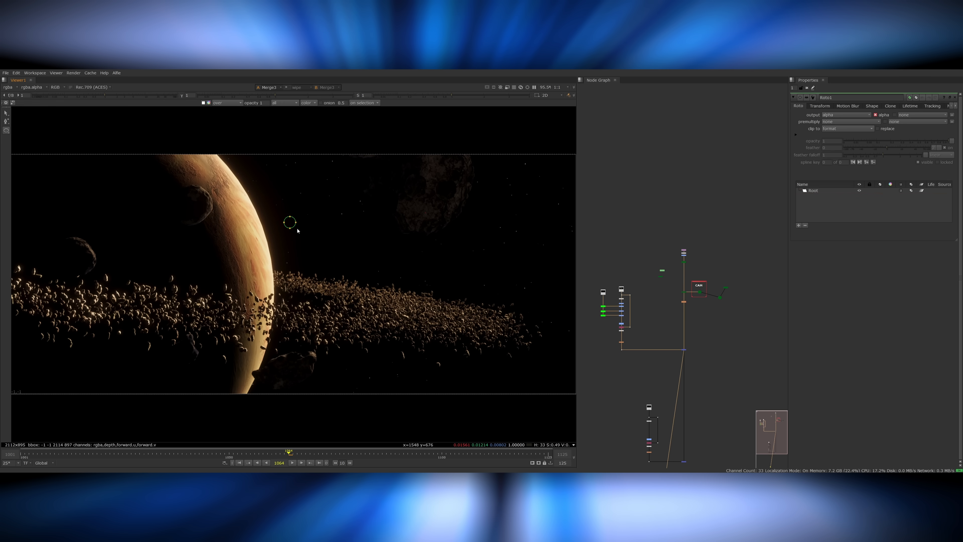
Draw a small ellipse Roto shape for the sun above the asteroid ring, beside the planet, and view the Roto alone.
drag(307, 215, 323, 229)
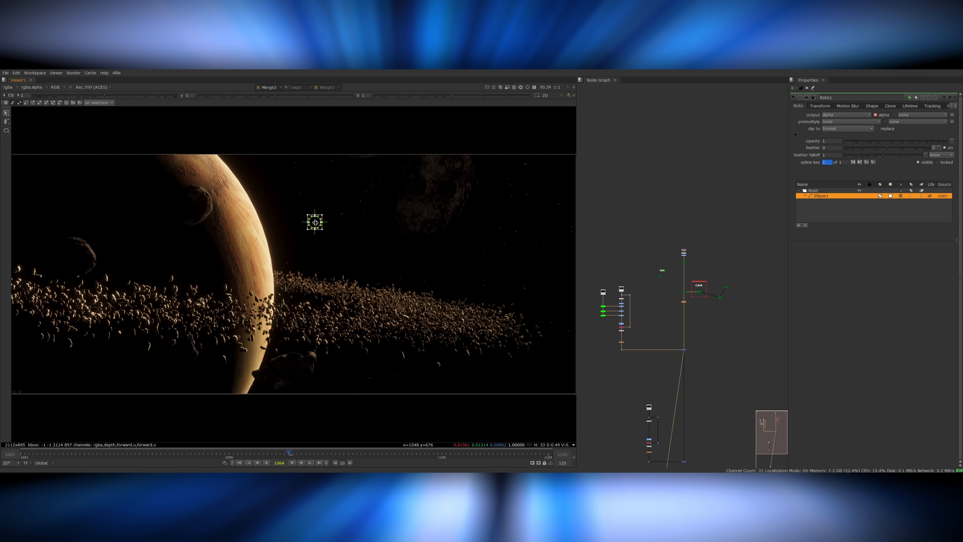
scroll(666, 279, up, 5)
key(1)
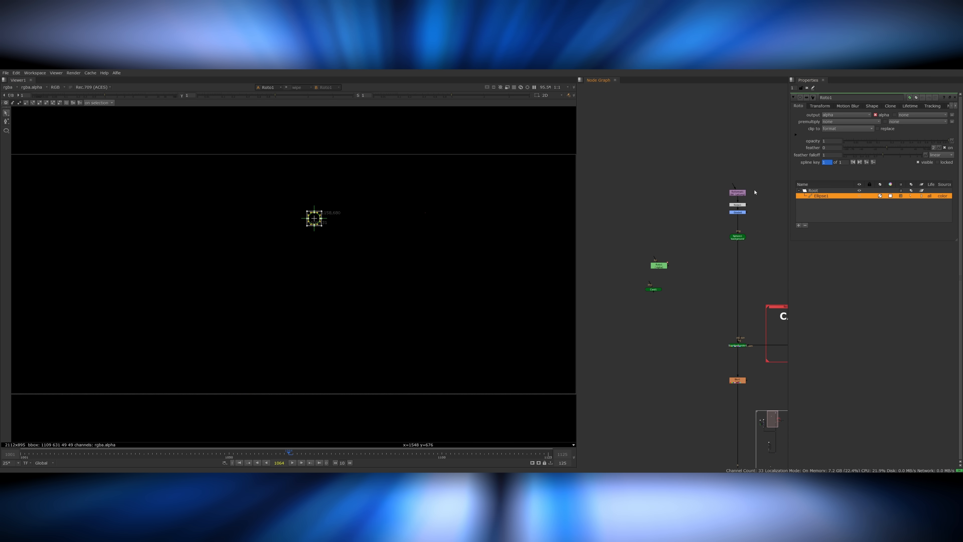
drag(670, 294, 652, 267)
scroll(314, 217, up, 7)
Add an Exponential_Glow to the sun shape, reduce its intensity, and insert a Blur directly after the Roto.
key(Tab)
text(exp)
key(Return)
drag(871, 121, 845, 122)
click(652, 268)
key(b)
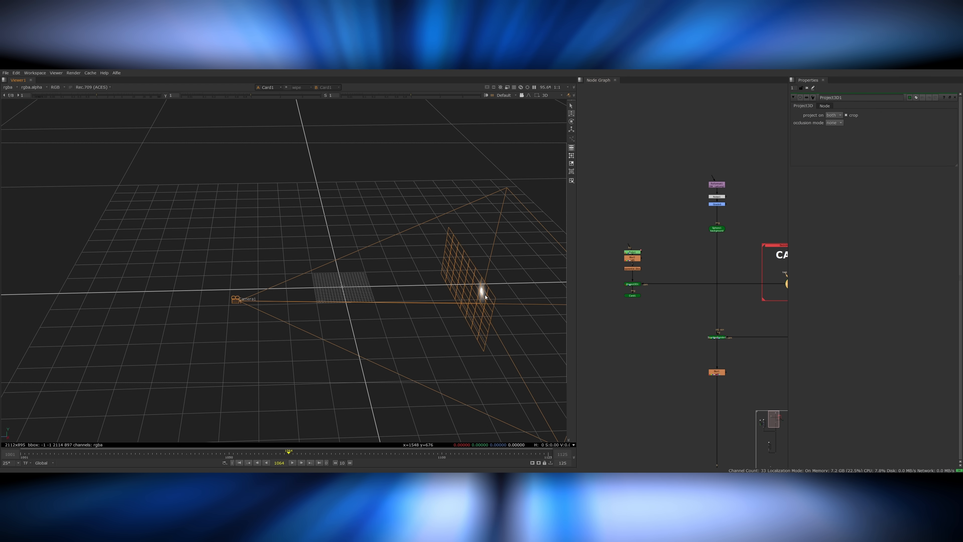
Enlarge the card that receives the sun projection by entering a value of 1000.
click(467, 267)
text(1000)
key(Return)
Add a MergeGeo between the background sphere and the ScanlineRender, and connect the sun card to it.
click(688, 316)
key(Tab)
text(mergeg)
key(Return)
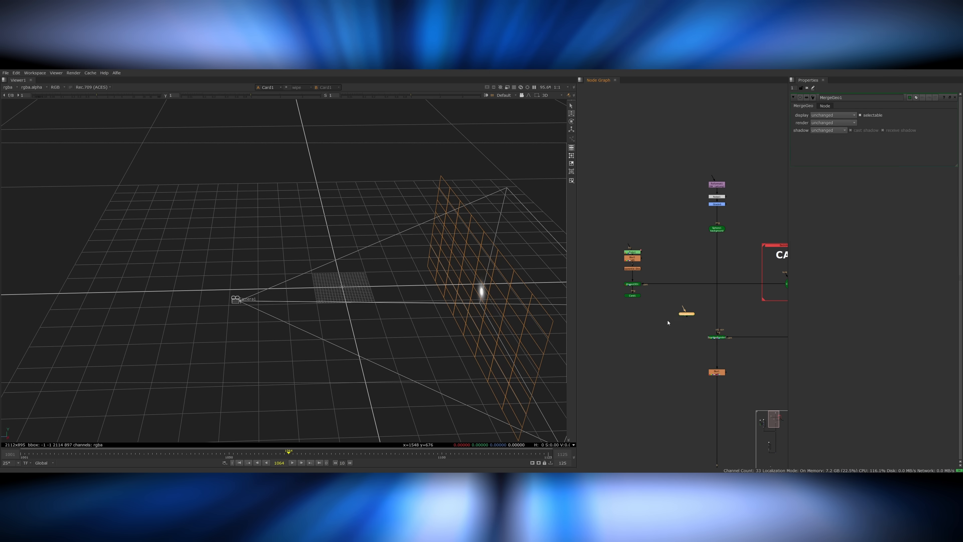
drag(687, 314, 717, 314)
drag(706, 314, 640, 300)
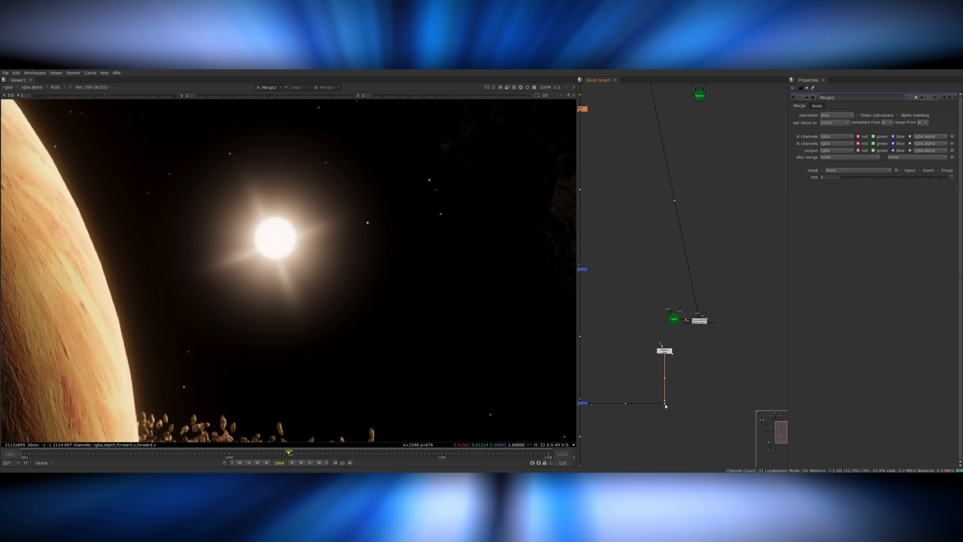
Examine the sun's flare branch and the sun's Exponential_Glow output individually in the viewer.
click(664, 350)
key(1)
key(Tab)
key(Escape)
scroll(663, 339, down, 4)
middle_drag(663, 338, 678, 400)
scroll(597, 252, up, 3)
click(603, 252)
key(1)
scroll(612, 211, up, 3)
click(607, 246)
key(1)
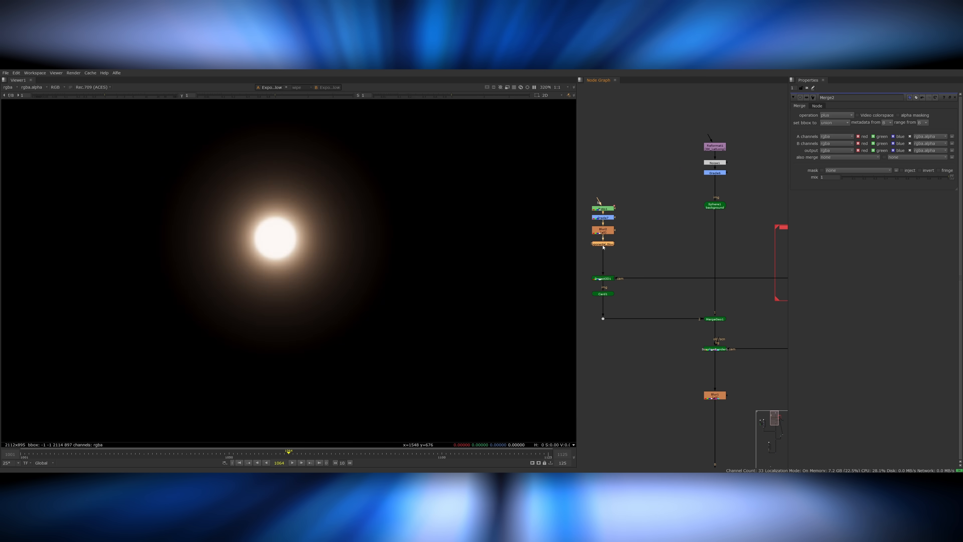
Try a Glint effect after the sun's Exponential_Glow and delete it.
key(Tab)
text(glint)
key(Return)
key(ctrl+shift+x)
middle_drag(603, 247, 656, 243)
drag(679, 245, 628, 280)
key(Delete)
Add an Axis node and move it onto the sun's position at X 144, Y 60, Z -442.
key(Tab)
text(axis)
key(Return)
scroll(627, 223, down, 3)
click(621, 261)
key(1)
drag(434, 295, 435, 295)
ctrl+drag(435, 294, 398, 303)
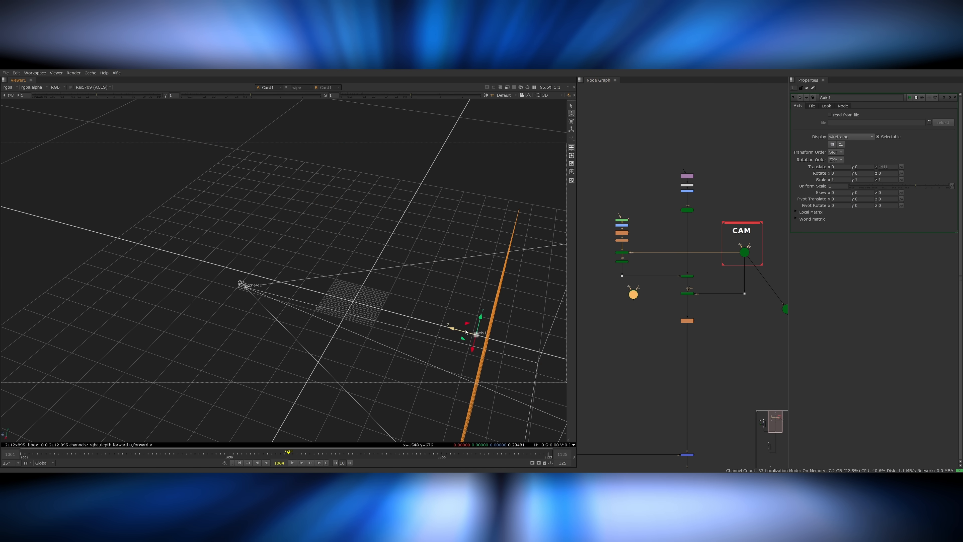
ctrl+drag(454, 347, 531, 315)
drag(330, 277, 352, 279)
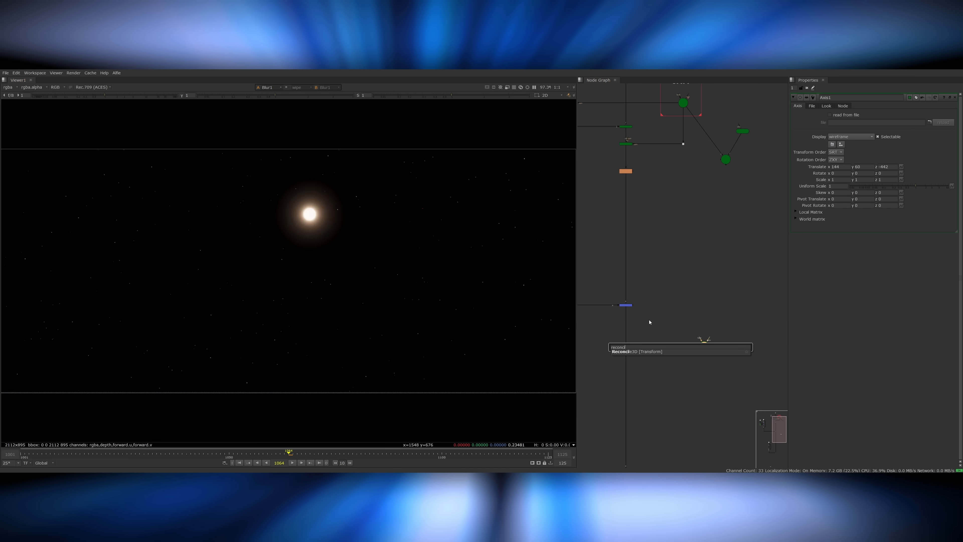
Add a Reconcile3D node, connect the Axis and camera to it, and create output keyframes over the frame range.
click(722, 346)
drag(650, 144, 683, 144)
middle_drag(683, 144, 671, 182)
click(675, 399)
key(1)
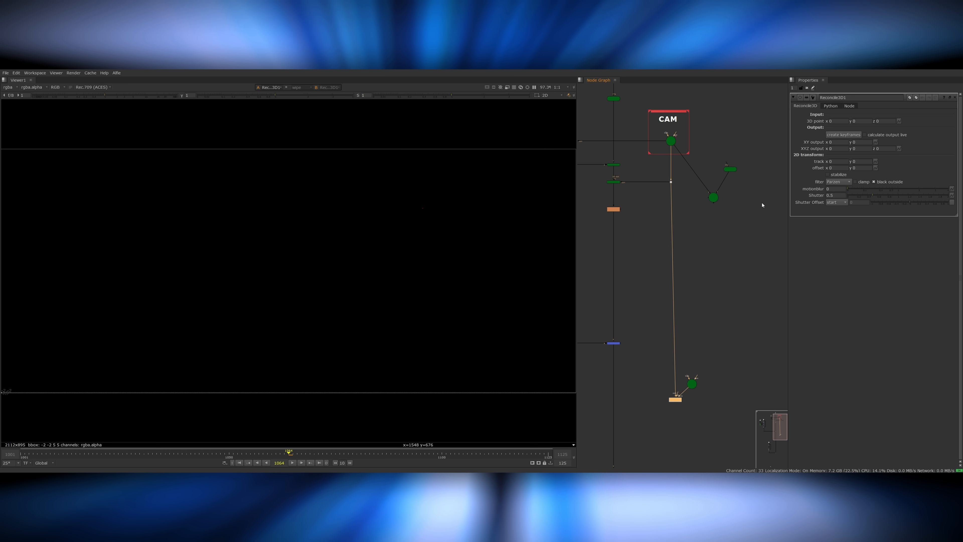
click(844, 134)
click(481, 313)
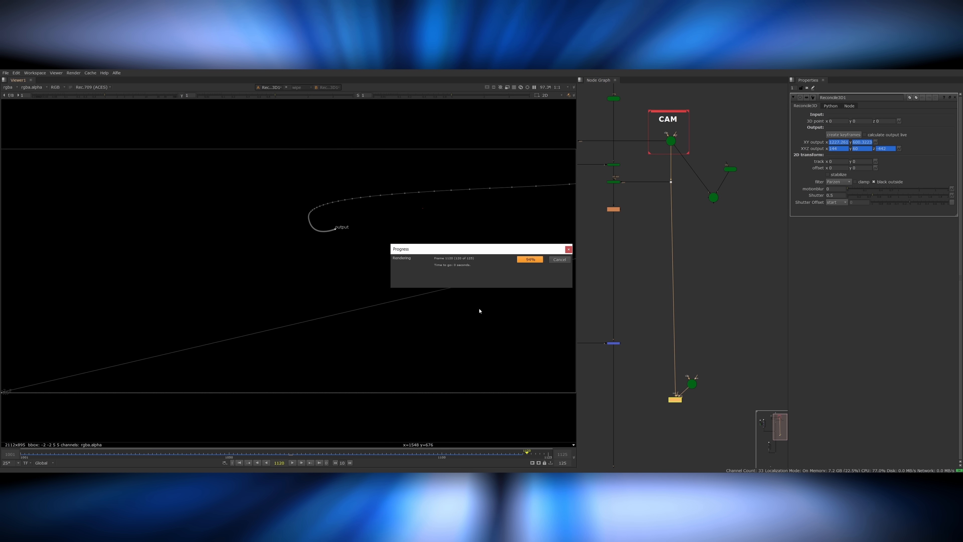
Add a Flare node below the Axis and Reconcile3D nodes and view it.
click(707, 397)
scroll(706, 397, up, 4)
drag(658, 364, 735, 337)
click(704, 366)
key(Tab)
text(flare)
key(Return)
key(1)
Link the Flare's position to the Reconcile3D node's XY output.
double_click(738, 339)
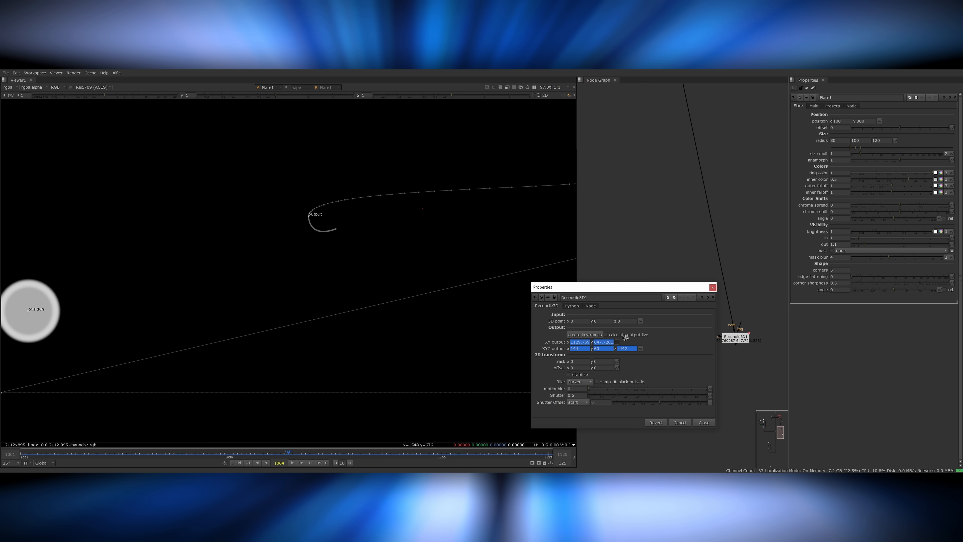
ctrl+drag(880, 121, 880, 121)
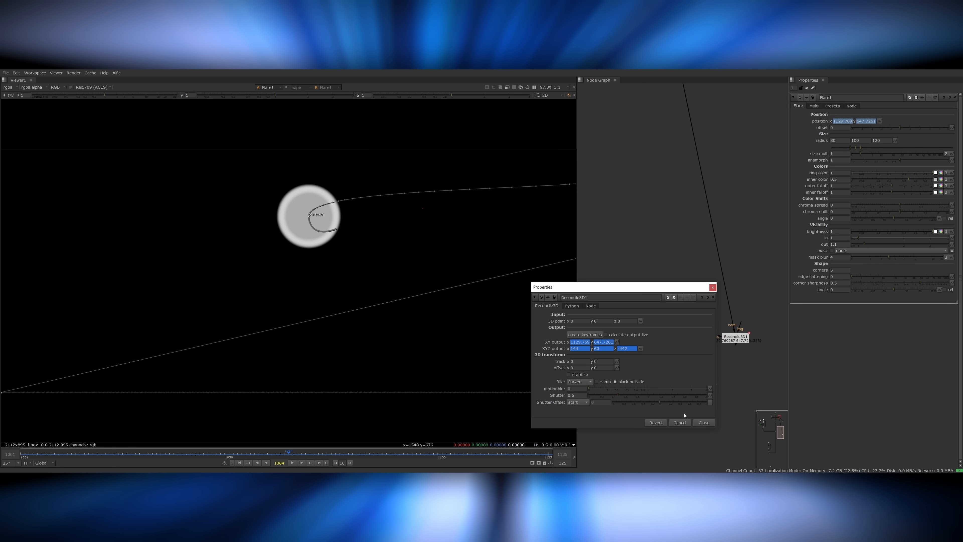
click(704, 423)
Apply the Flare's Bright glowball preset and try its ring preset.
click(833, 106)
click(827, 152)
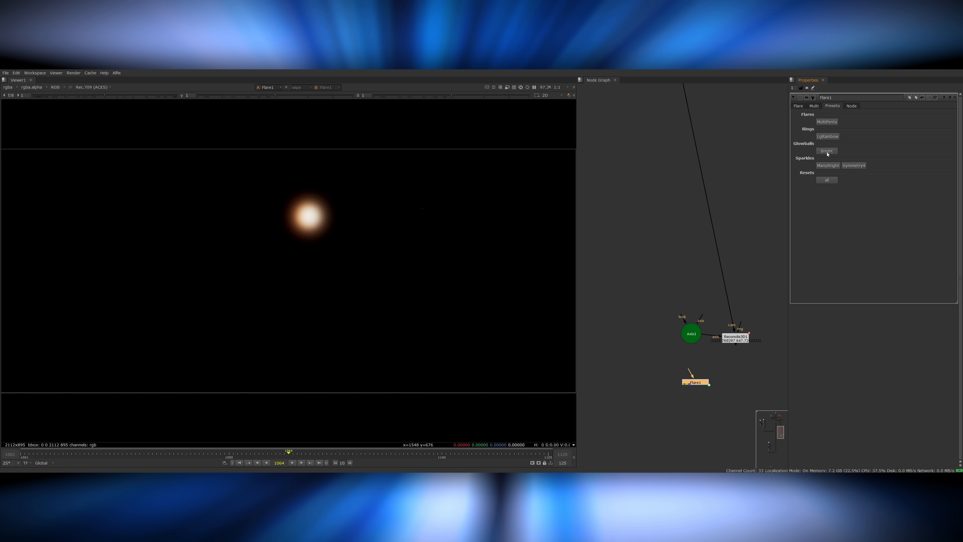
click(832, 138)
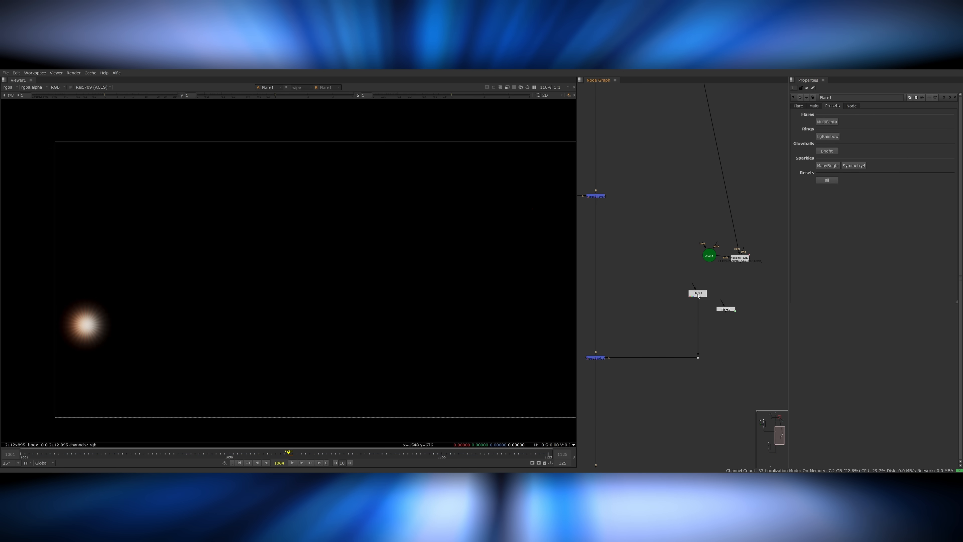
scroll(701, 296, down, 4)
middle_drag(622, 140, 658, 211)
scroll(658, 211, up, 3)
middle_drag(704, 342, 666, 272)
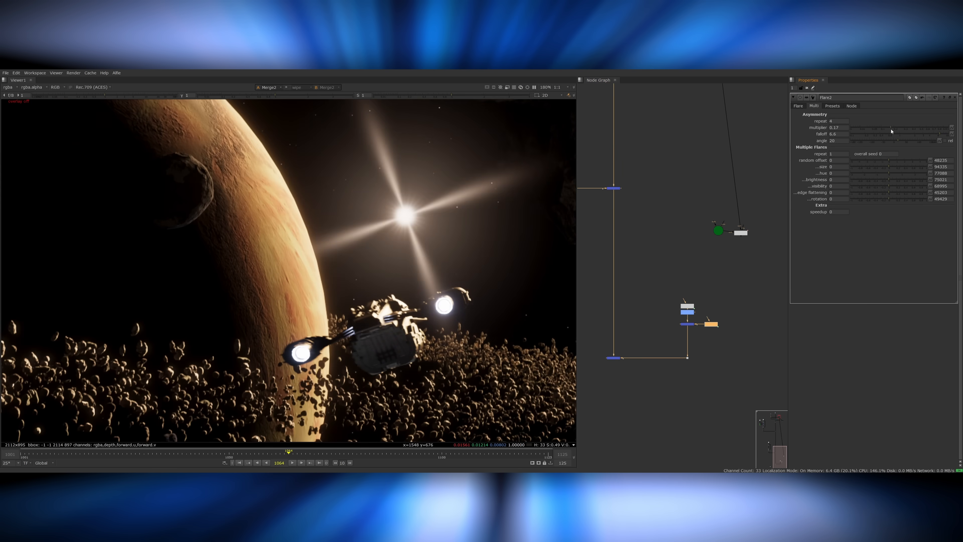
Reduce the asymmetry multiplier on the star-ray Flare and set the ring Flare's brightness to 0.054.
drag(873, 131, 861, 129)
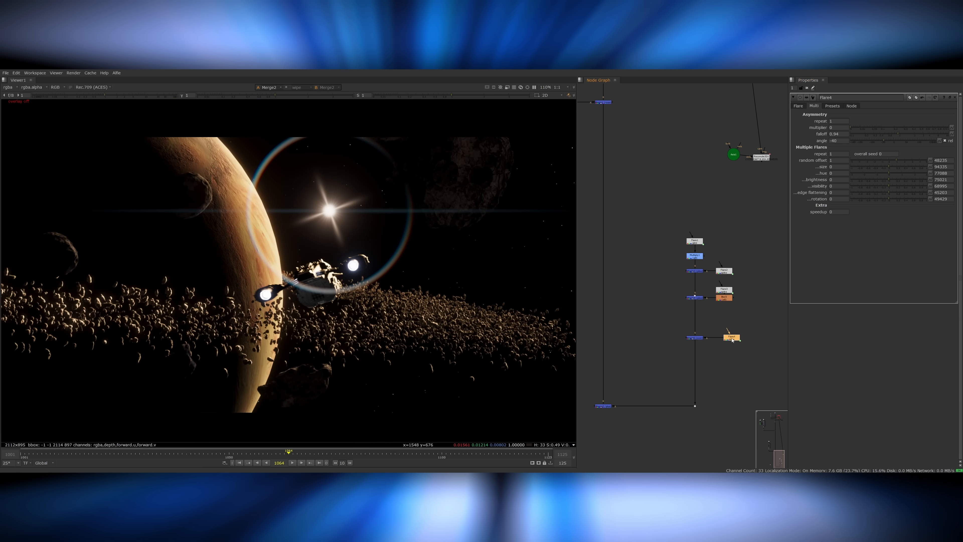
drag(891, 233, 871, 235)
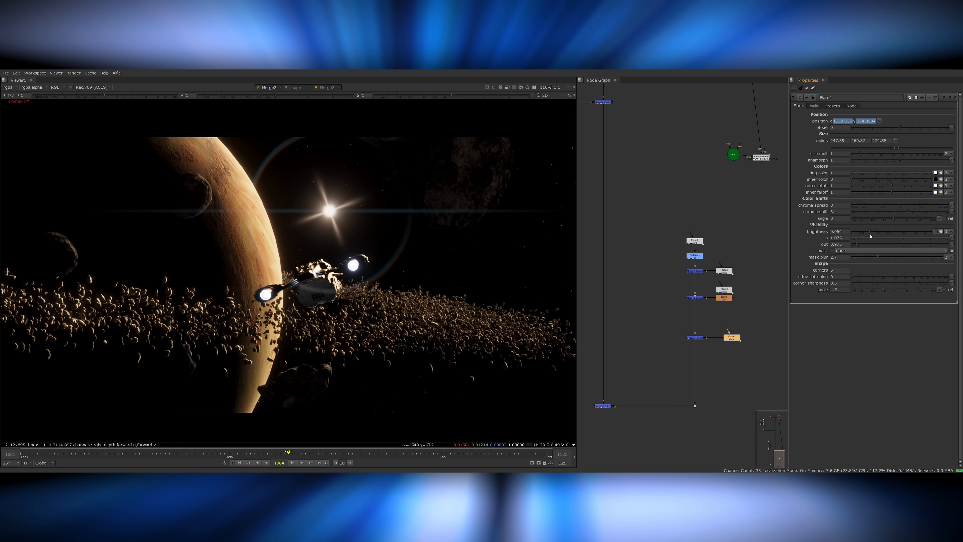
click(818, 108)
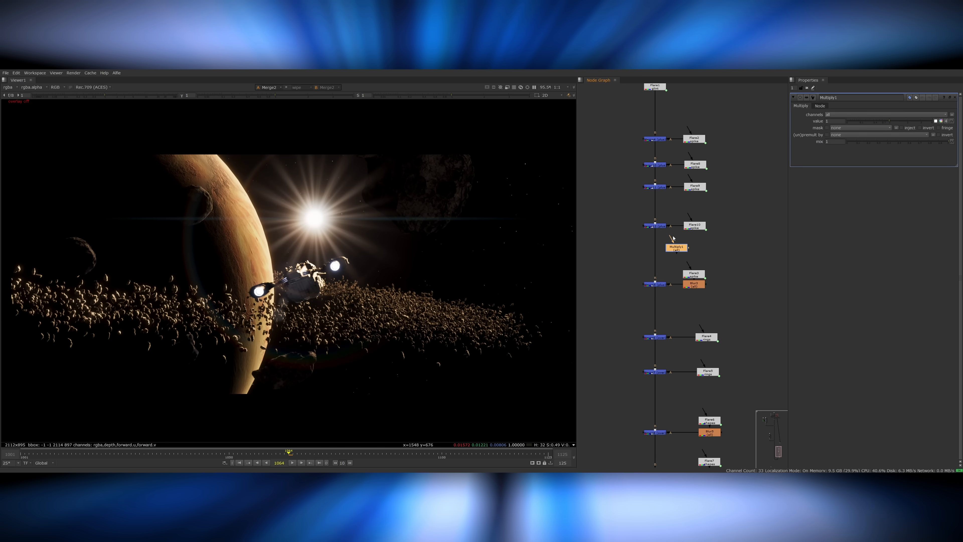
Dim the sun's ray flares by setting the Multiply node below their merges to 0.17.
click(865, 121)
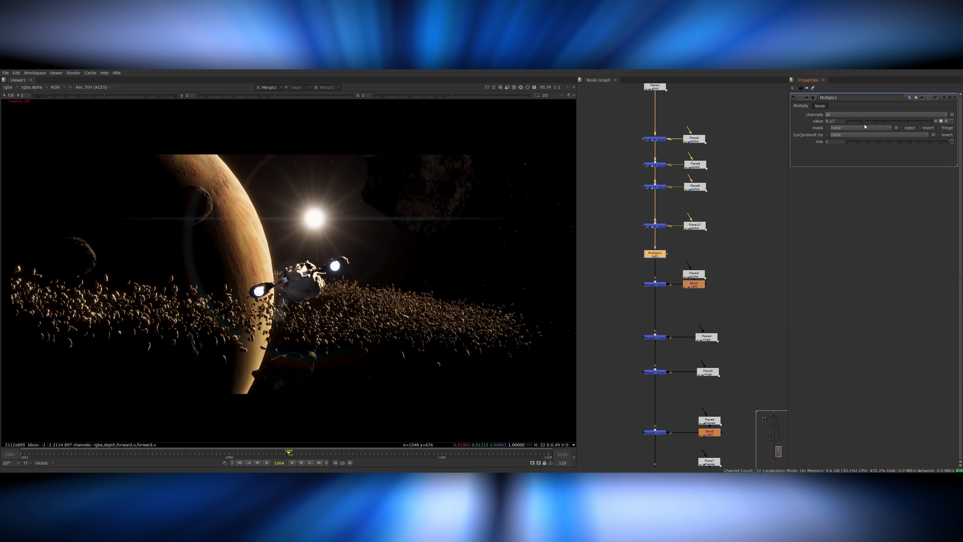
key(f)
click(630, 448)
middle_drag(632, 461, 694, 247)
middle_drag(611, 306, 630, 299)
Load graphicscrate-space-nebula-33-2000x2000.png and a second, teal and orange nebula image as Read nodes.
click(615, 306)
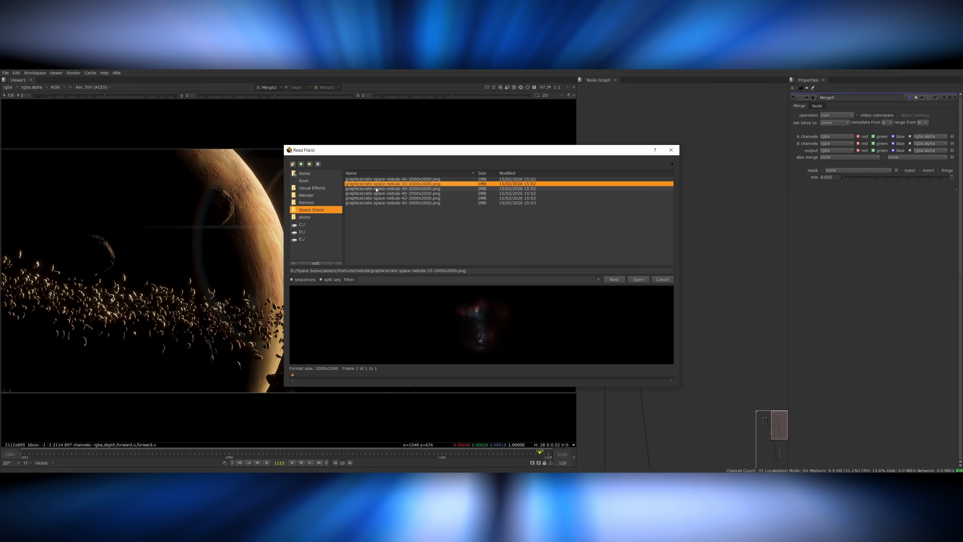
double_click(419, 185)
key(1)
key(f)
key(r)
click(400, 204)
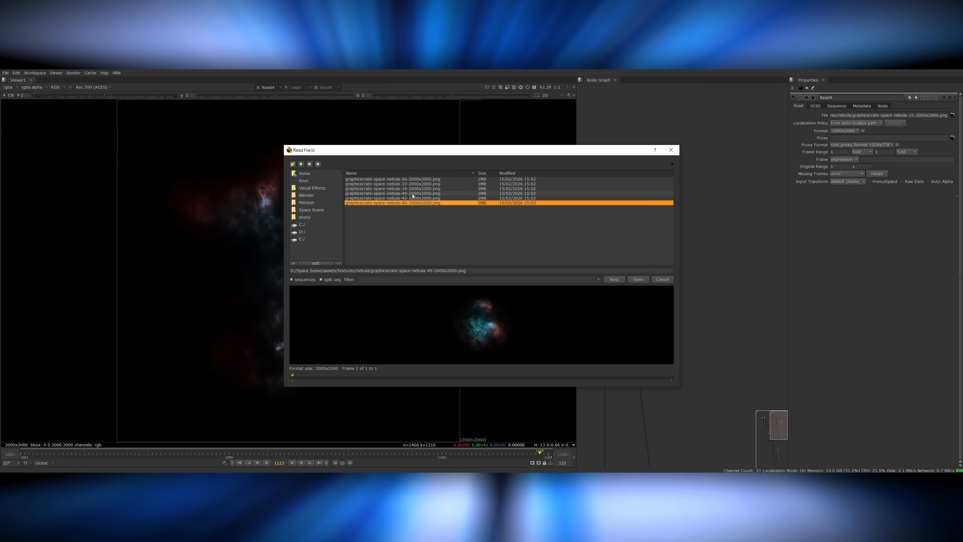
click(413, 197)
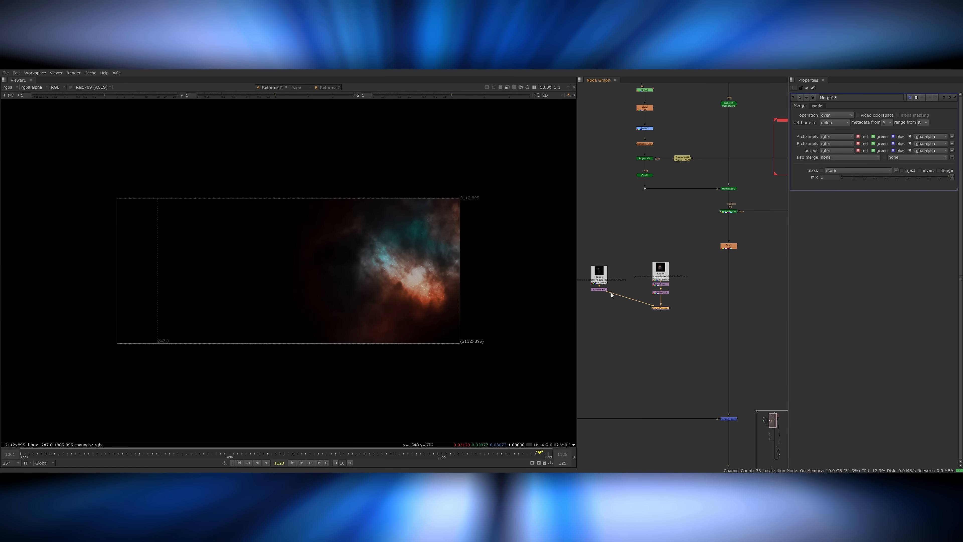
key(1)
Merge the two nebulae with the screen operation and add a Transform to nebula 33, rotated 90 degrees and scaled about 1.28.
click(837, 115)
click(839, 257)
click(603, 290)
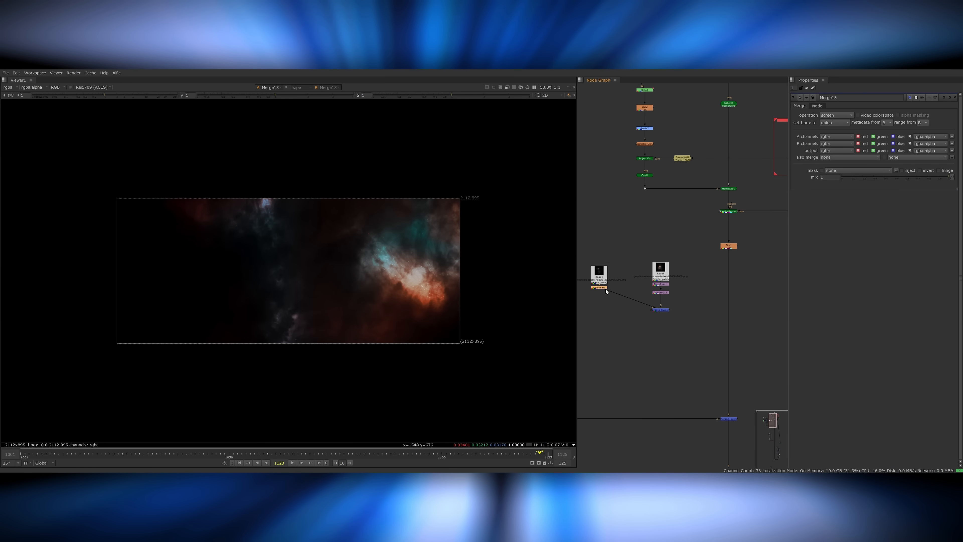
key(t)
shift+drag(305, 271, 294, 262)
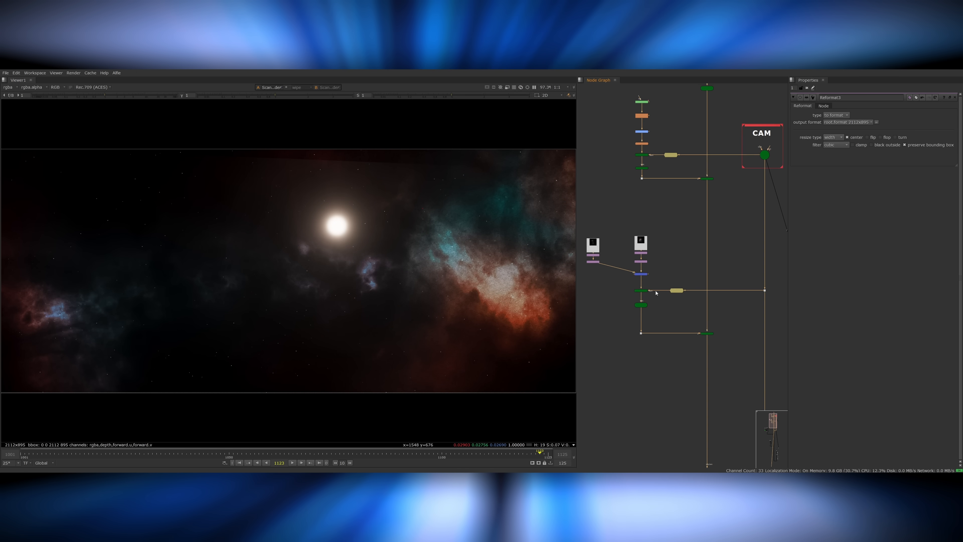
Set up a camera projection onto a background sphere below the merged nebulae.
double_click(706, 333)
middle_drag(723, 327, 682, 289)
key(Delete)
scroll(716, 320, down, 4)
click(689, 381)
drag(690, 382, 712, 330)
Render the nebula sphere with a ScanlineRender and merge it into the main background using the screen operation.
click(681, 292)
scroll(681, 293, up, 6)
key(Tab)
text(scan)
key(Return)
key(m)
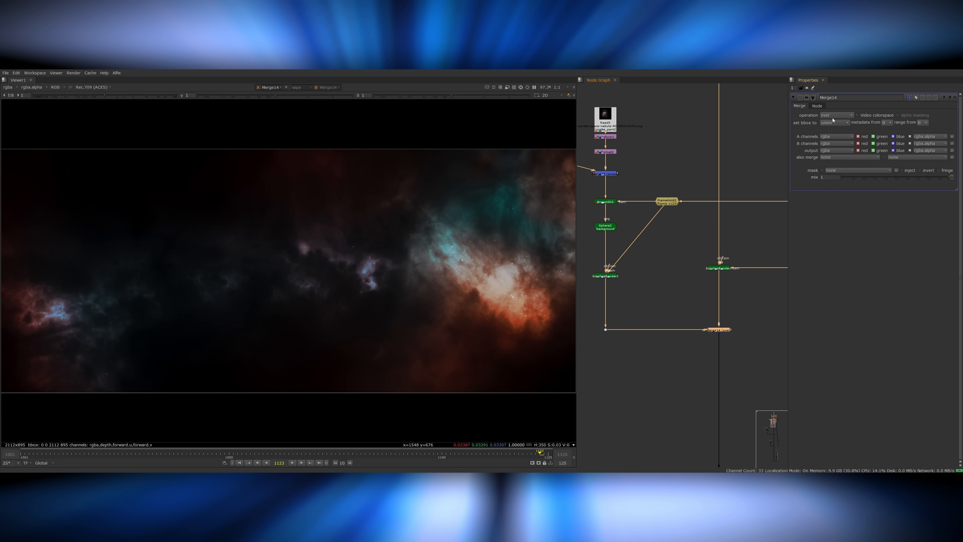
click(834, 116)
click(832, 133)
Review the nebulae in the full composite and lower the nebula merge's mix to 0.38.
scroll(718, 298, down, 6)
click(670, 329)
key(1)
click(643, 277)
key(1)
middle_drag(654, 417, 653, 260)
click(643, 362)
key(1)
middle_drag(665, 208, 673, 448)
scroll(674, 314, up, 5)
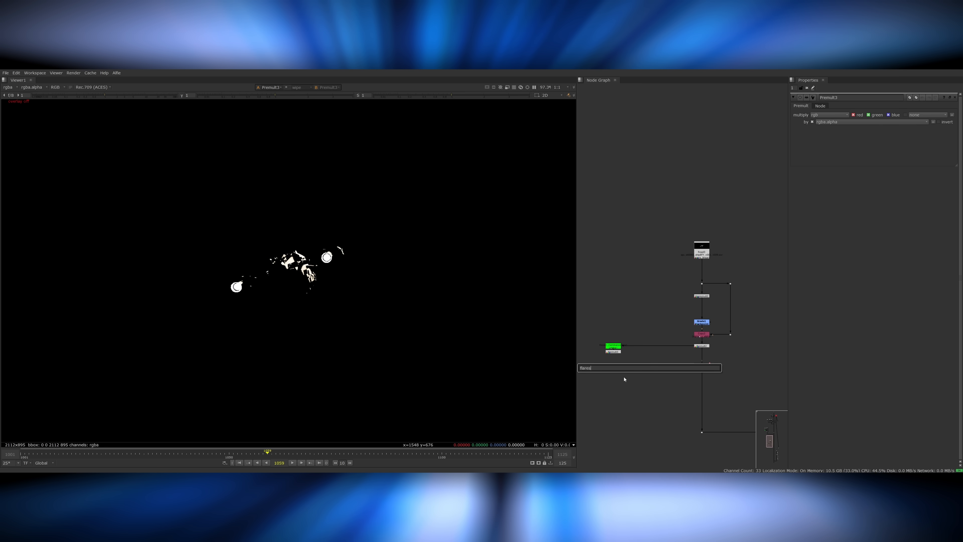
Add horizontal-only Blur nodes to the keyed engine lights, including widths of 10 and 40 with zero height.
click(604, 358)
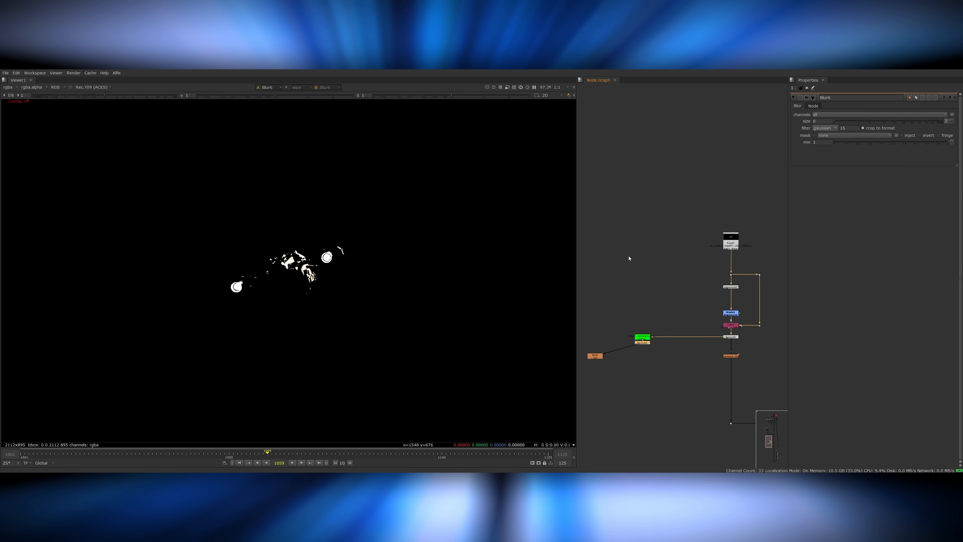
drag(617, 357, 619, 352)
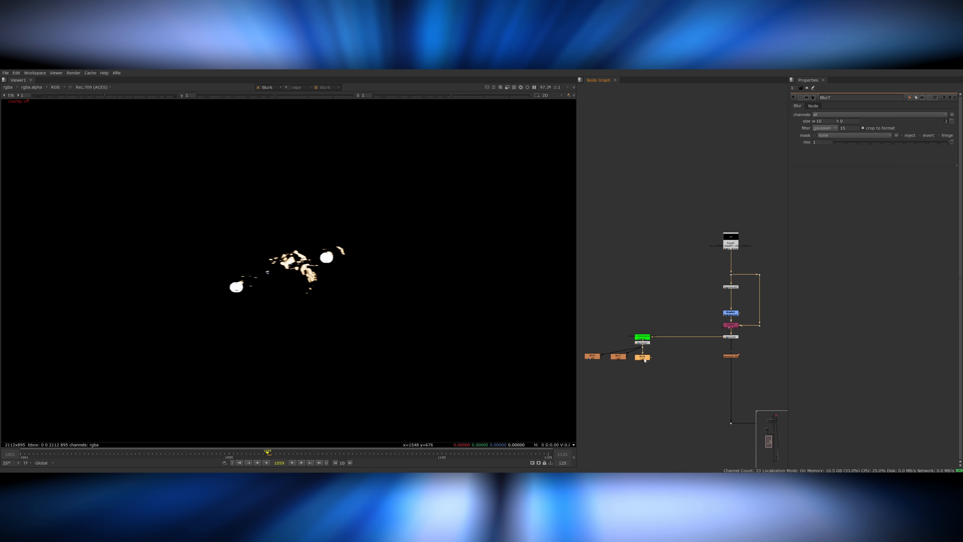
key(ctrl+v)
key(1)
double_click(820, 122)
text(40)
key(Return)
Duplicate the horizontal blurs and set the wider copies' widths to 80 and 150.
middle_drag(679, 351, 691, 350)
drag(692, 349, 631, 368)
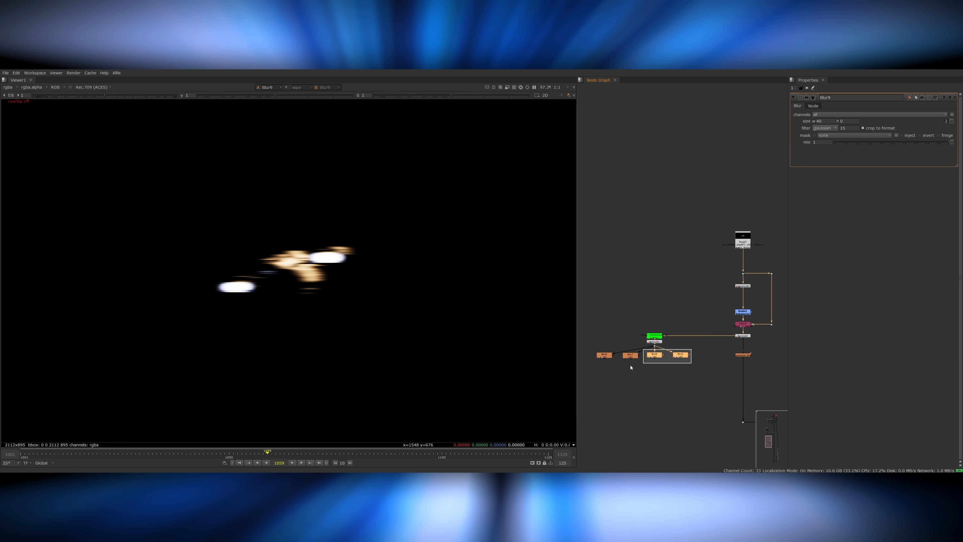
text(80)
key(Return)
key(ctrl+v)
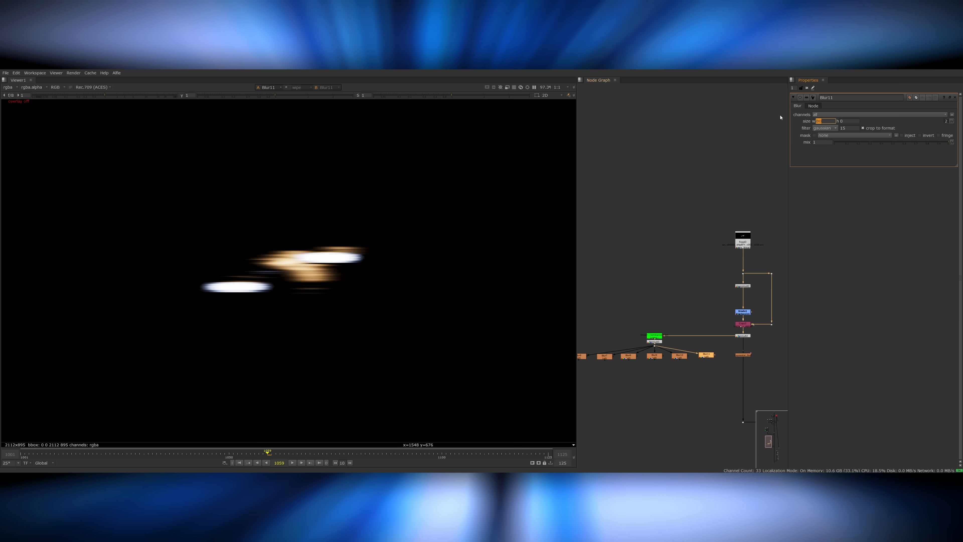
text(150)
key(Return)
scroll(669, 371, down, 3)
scroll(647, 360, up, 4)
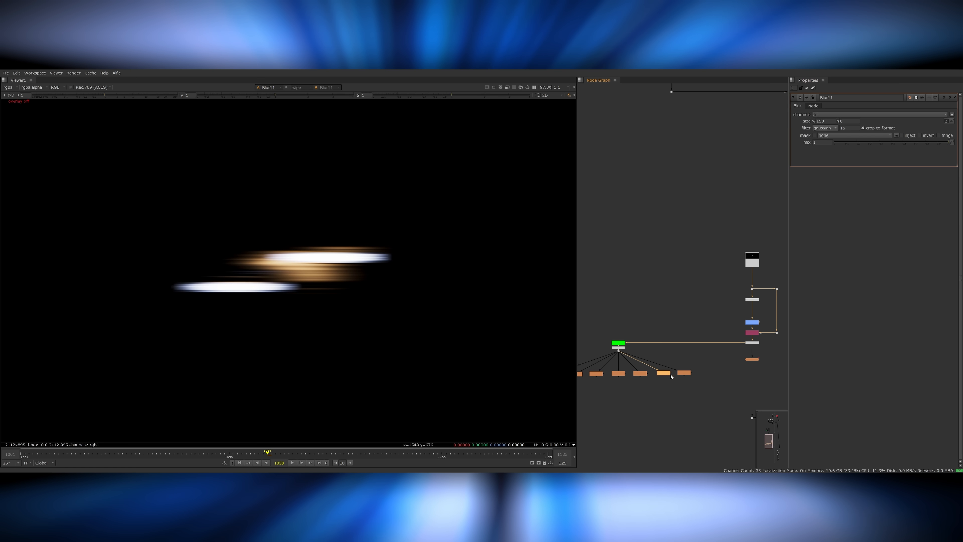
Merge all the horizontal blur copies into a single light-streak result and view it.
key(1)
scroll(706, 338, down, 2)
middle_drag(694, 341, 726, 341)
drag(739, 358, 603, 386)
key(m)
key(1)
Add a Crop to the streaks, merge them into the composite, and adjust that merge's operation and mix.
key(Tab)
text(crop)
key(Return)
middle_drag(702, 393, 663, 372)
key(m)
click(837, 115)
click(837, 254)
mouse_move(863, 180)
mouse_down()
mouse_move(842, 180)
mouse_move(872, 180)
mouse_up()
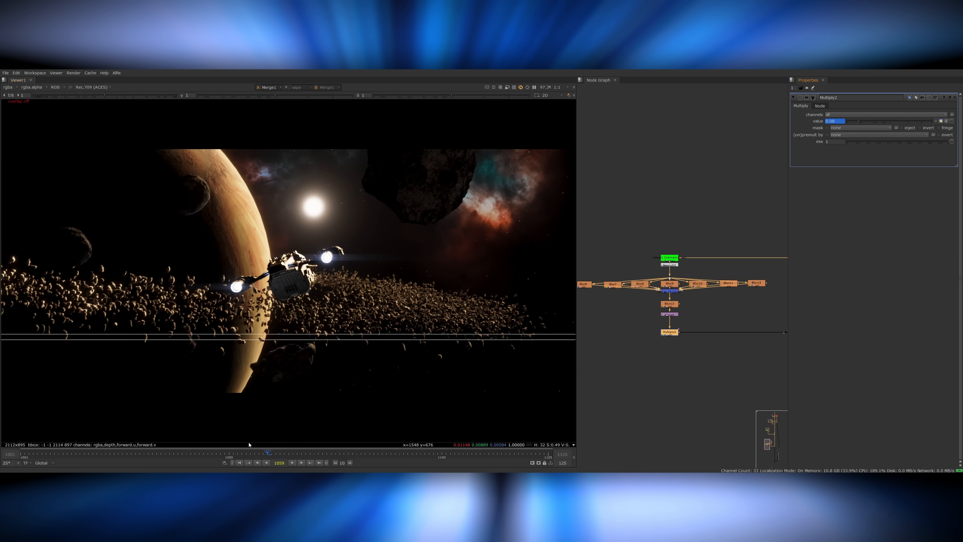
Raise the Multiply value on the engine streaks to brighten them around frame 1033, stepping through nearby frames.
drag(217, 454, 204, 453)
drag(859, 121, 918, 123)
key(Left)
key(Left)
key(Left)
key(Left)
key(Left)
key(Left)
key(Left)
key(Left)
key(Left)
key(Left)
key(Left)
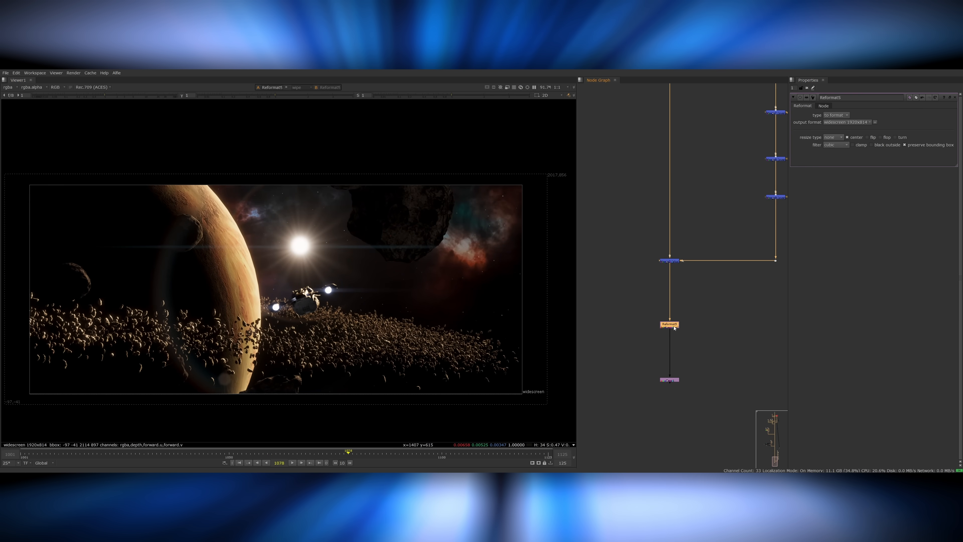
Add a LensDistortion node below the final Reformat and set Radial Distortion 1 to -0.032.
text(xLensDistortion)
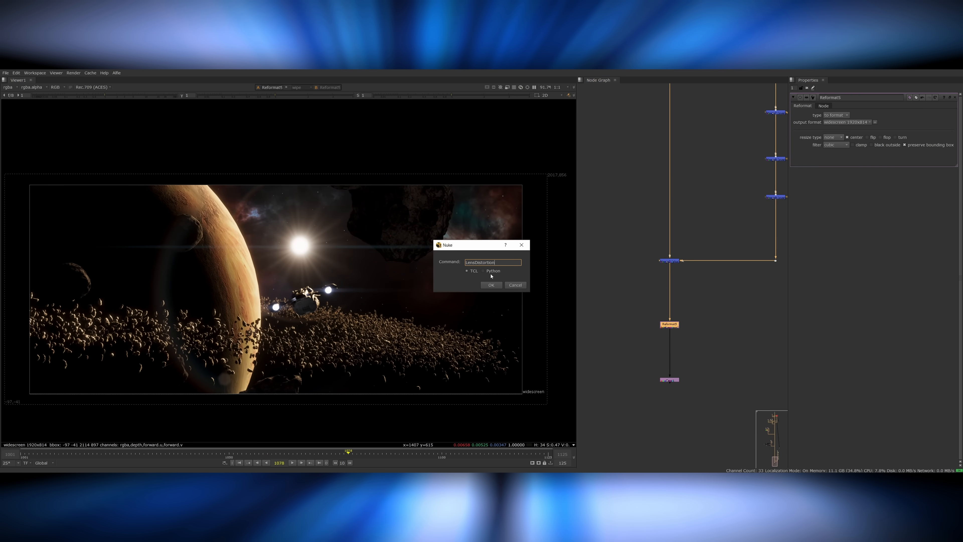
click(492, 285)
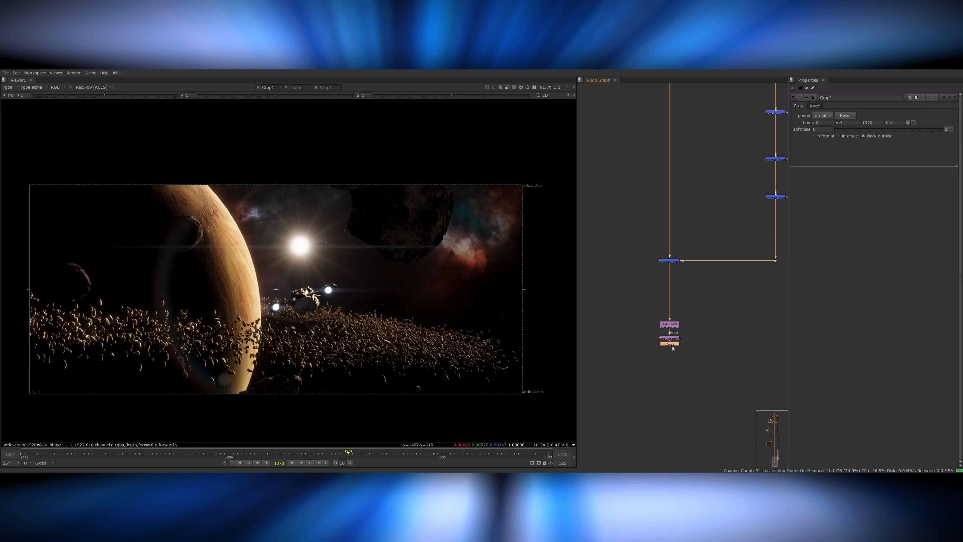
drag(907, 130, 901, 130)
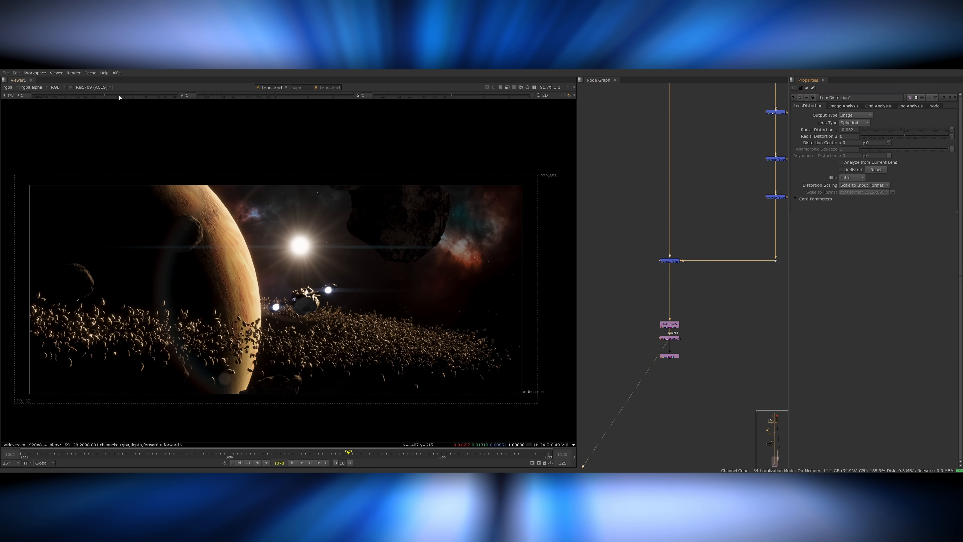
Set Radial Distortion 2 to -0.033 and fine-tune Radial Distortion 1 while checking the frame edges with raised viewer exposure.
drag(119, 95, 127, 96)
scroll(521, 194, up, 5)
drag(906, 137, 890, 137)
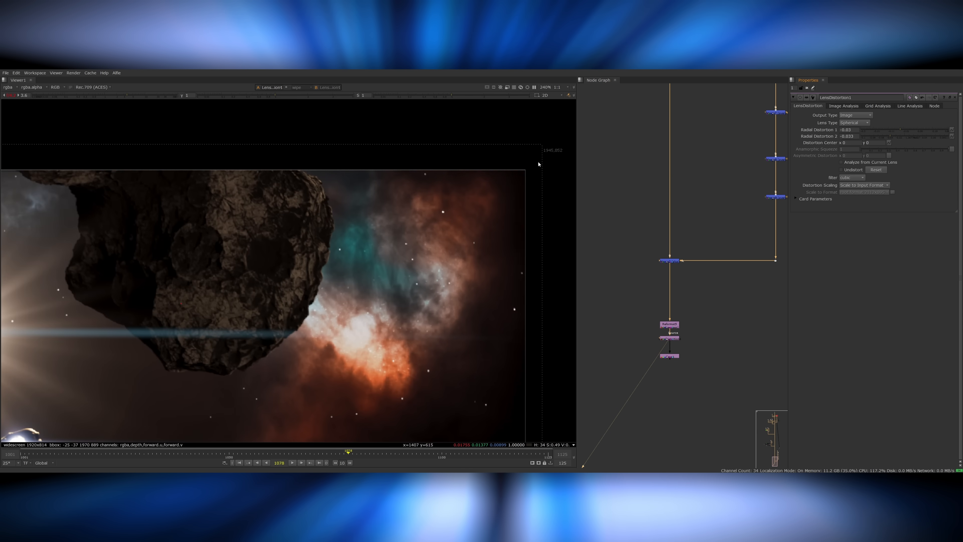
drag(275, 96, 332, 96)
drag(900, 130, 899, 130)
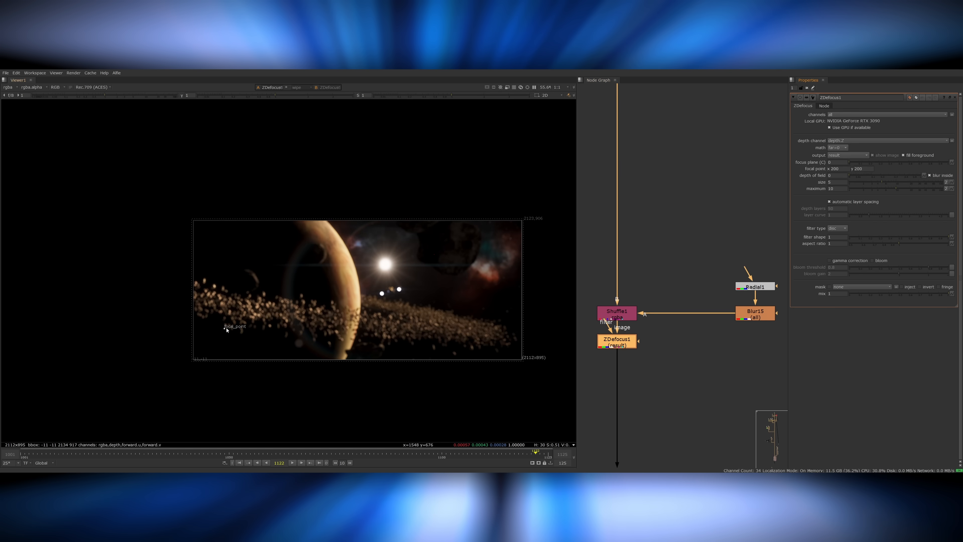
Defocus the frame edges with a ZDefocus driven by the blurred radial's depth, positioning its focal point and setting size 2.
drag(227, 329, 361, 294)
scroll(515, 342, up, 5)
middle_drag(515, 342, 480, 343)
key(d)
key(d)
scroll(514, 306, down, 3)
click(835, 181)
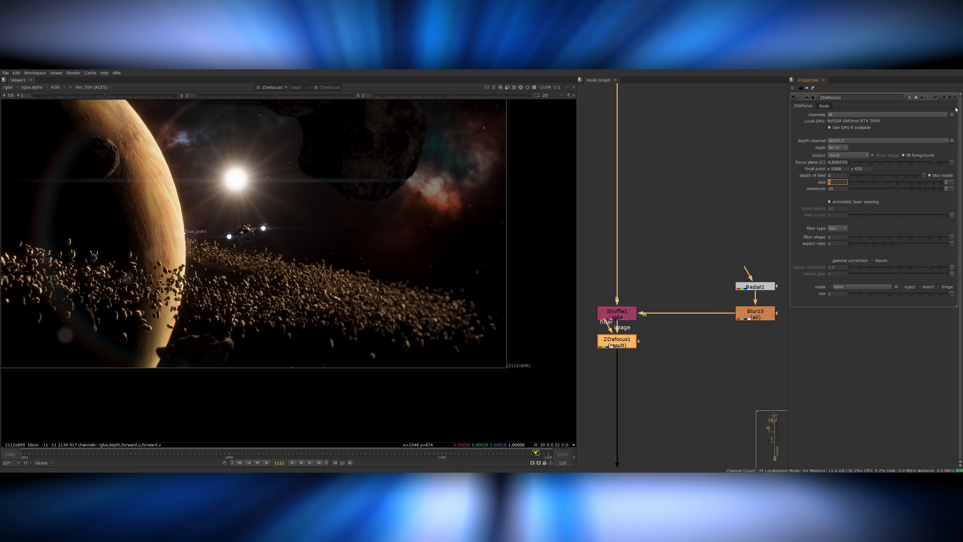
Add a Chromatik node below the ZDefocus and tune its chromatic aberration while inspecting the asteroids up close.
click(634, 345)
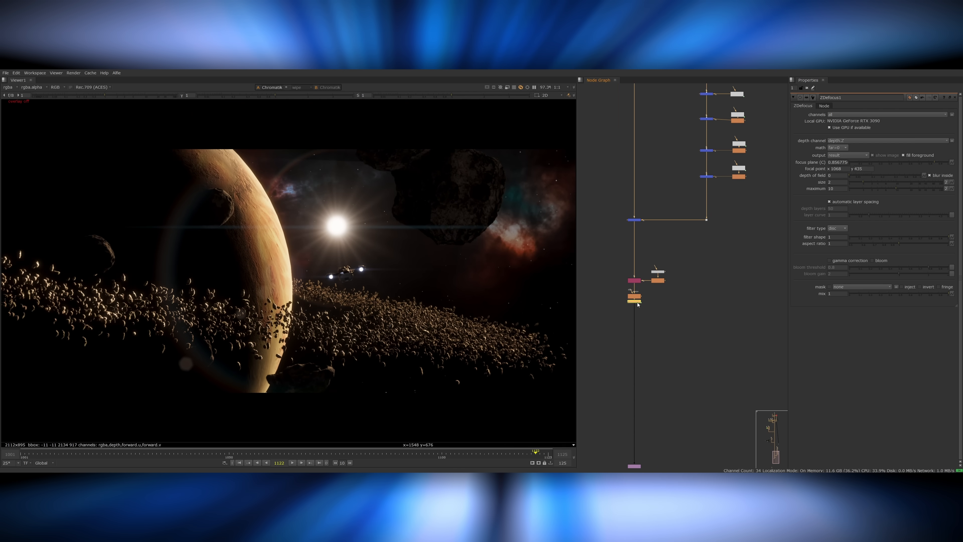
click(639, 321)
scroll(500, 315, up, 8)
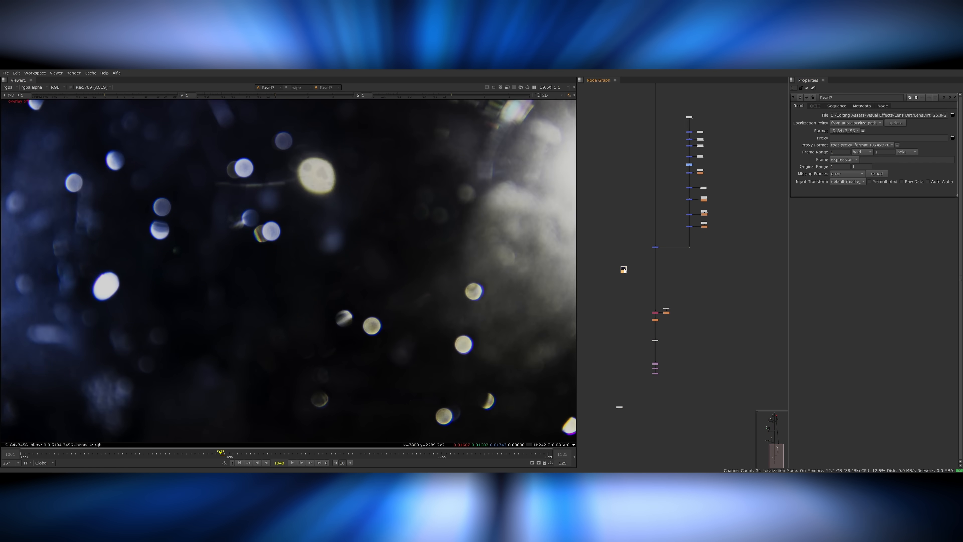
scroll(483, 267, down, 4)
scroll(637, 277, up, 3)
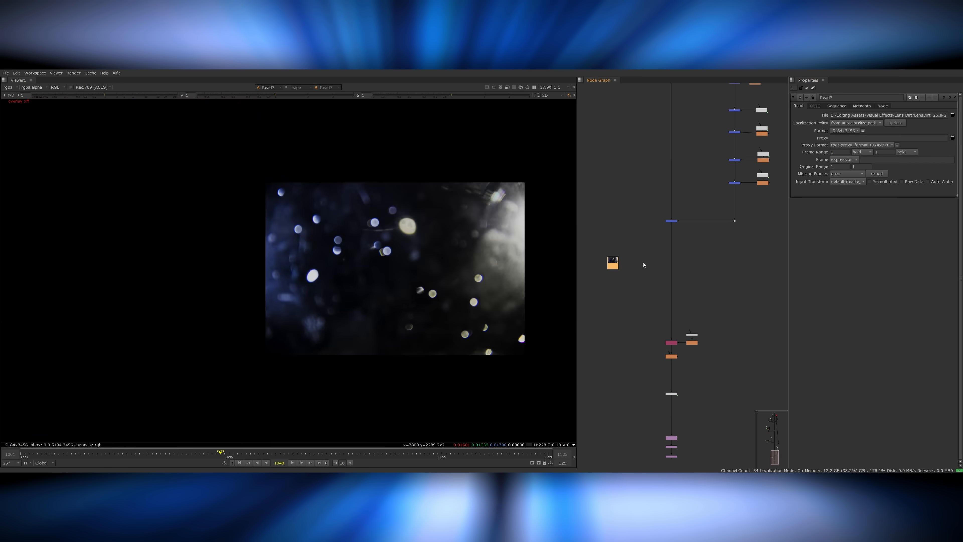
Reformat the lens dirt image and add a Blur of size 300 on a branch taken from the main comp.
key(Tab)
text(ref)
key(Return)
scroll(647, 258, up, 3)
click(652, 256)
key(b)
drag(677, 256, 695, 272)
text(1)
drag(655, 257, 587, 292)
text(300)
key(Return)
Crop the blurred branch, merge it with the lens dirt image, and change the merge's blend operation.
key(Tab)
text(crop)
key(Return)
key(m)
drag(640, 291, 695, 326)
key(1)
click(837, 115)
click(838, 213)
Merge the lens dirt result onto the main comp with plus at a mix of 0.28, checking it at several frames.
key(m)
key(shift+x)
click(837, 115)
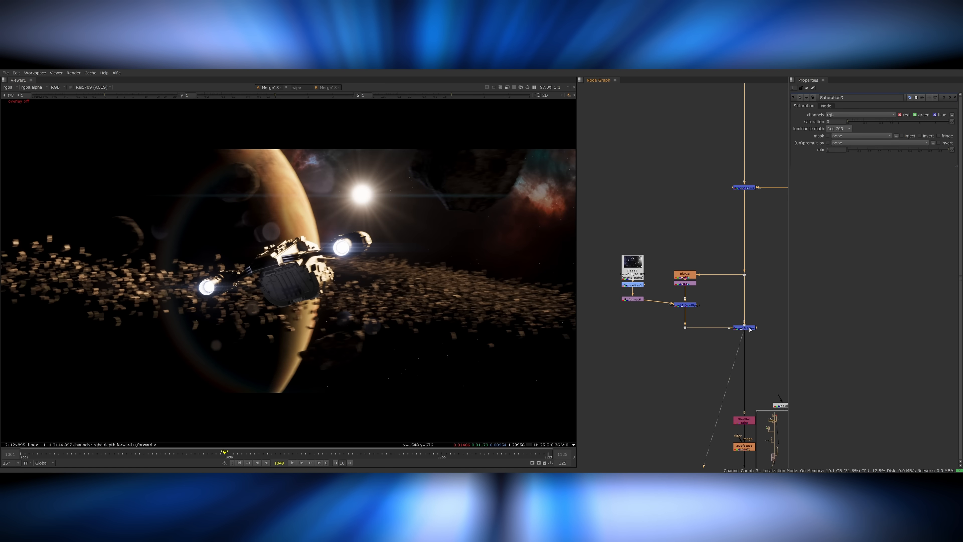
click(836, 128)
click(867, 178)
click(150, 456)
click(132, 456)
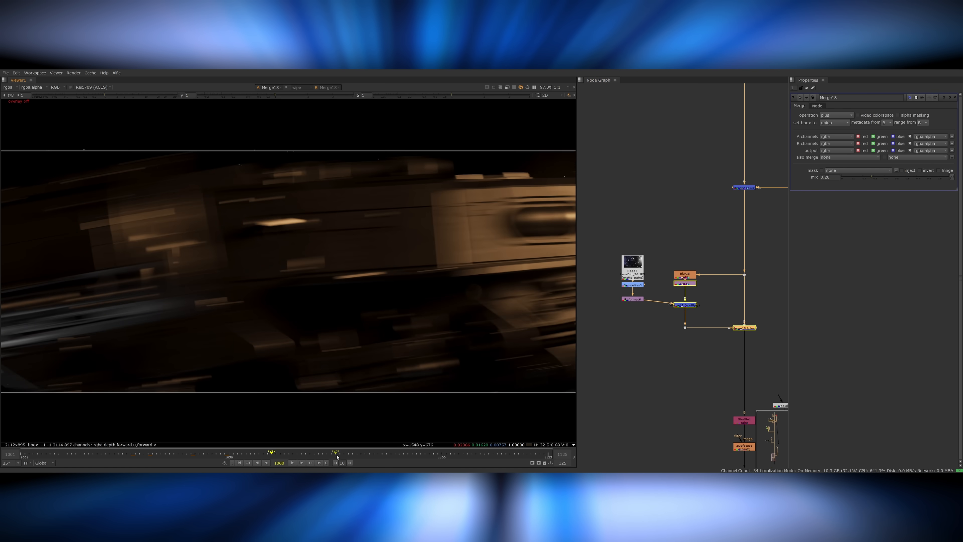
click(185, 455)
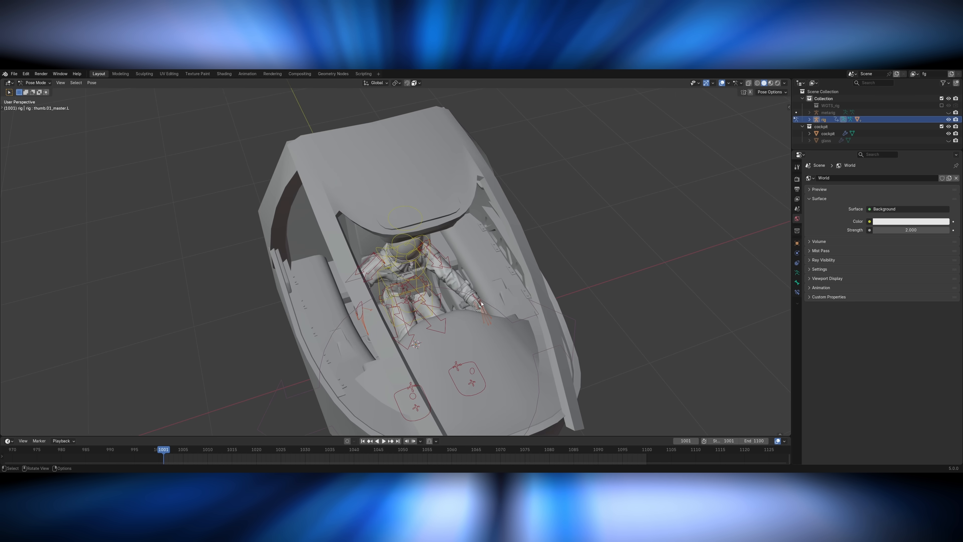
Switch to Blender and select a hand control on the astronaut rig inside the cockpit.
click(490, 299)
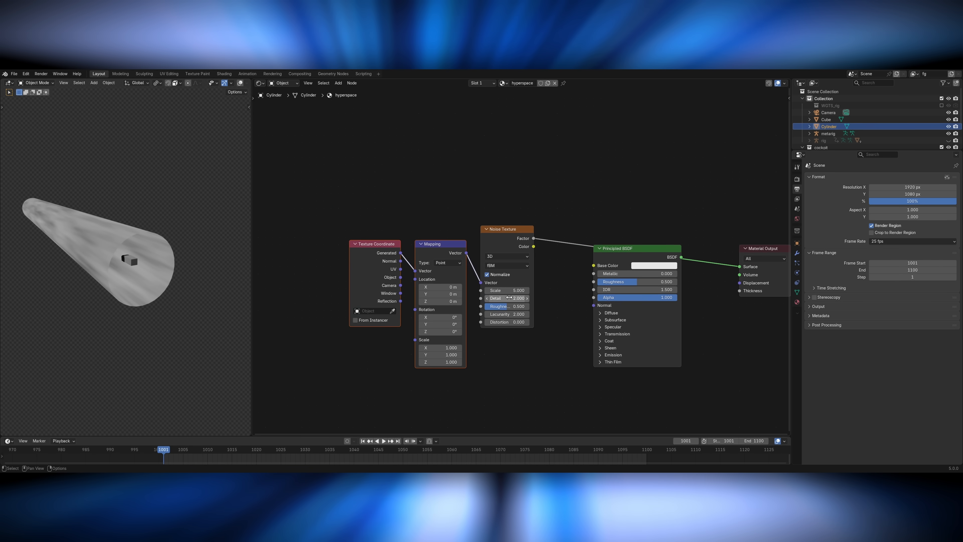
Sharpen the hyperspace noise with a Color Ramp whose white stop sits at 0.575, and adjust the Noise Texture scale.
mouse_move(506, 290)
mouse_down()
mouse_move(560, 295)
mouse_move(517, 292)
mouse_up()
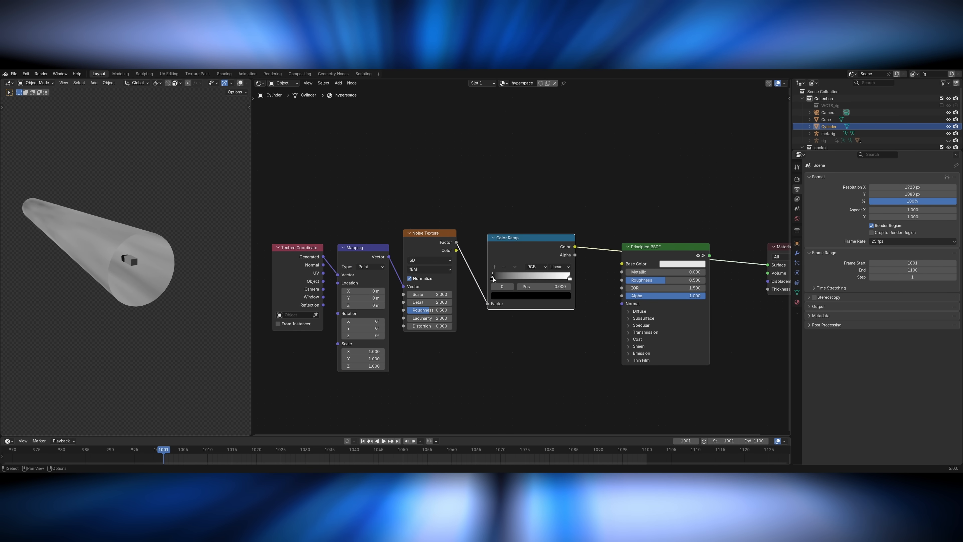
drag(557, 276, 536, 280)
middle_drag(390, 303, 418, 305)
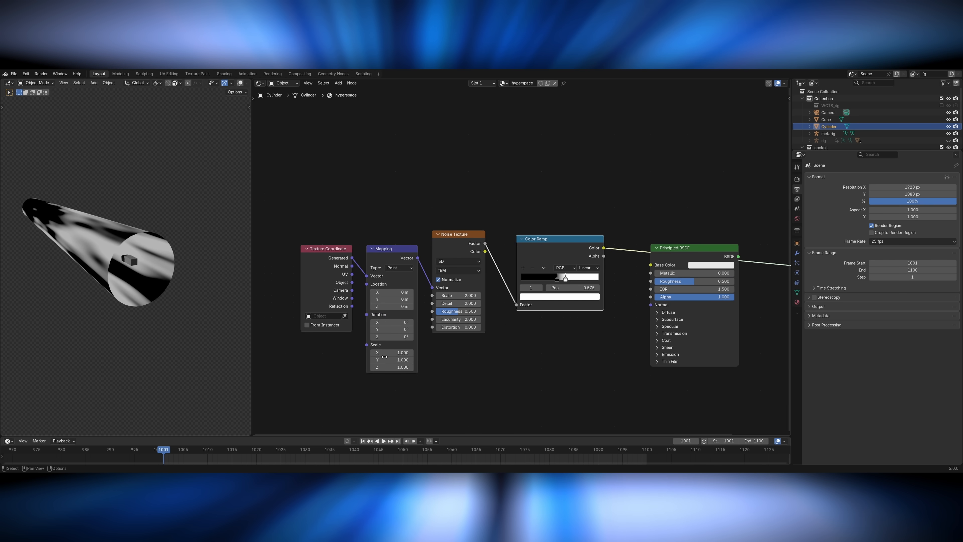
Stretch the noise into long streaks with the Mapping node's scale, check the camera view and save the file.
drag(384, 359, 473, 359)
key(KP_0)
key(ctrl+s)
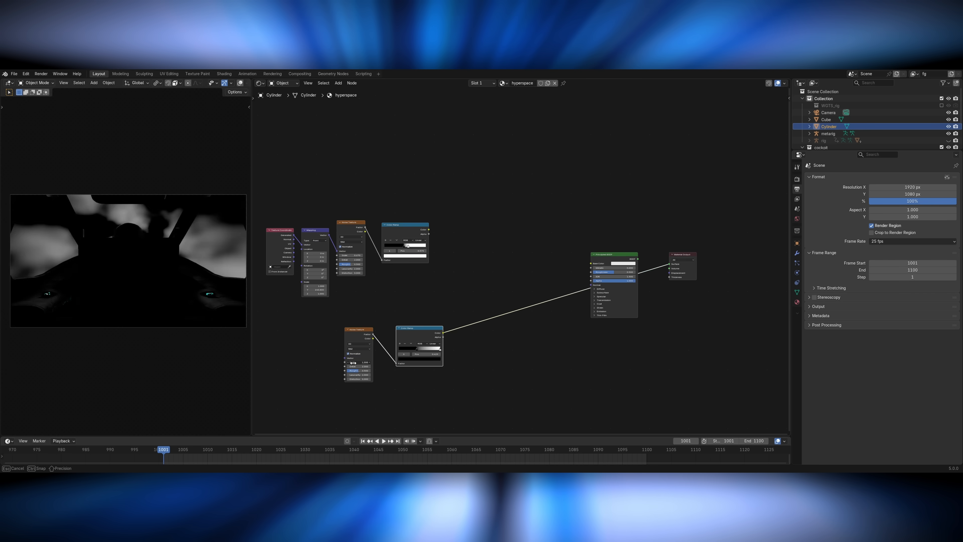
drag(357, 364, 364, 364)
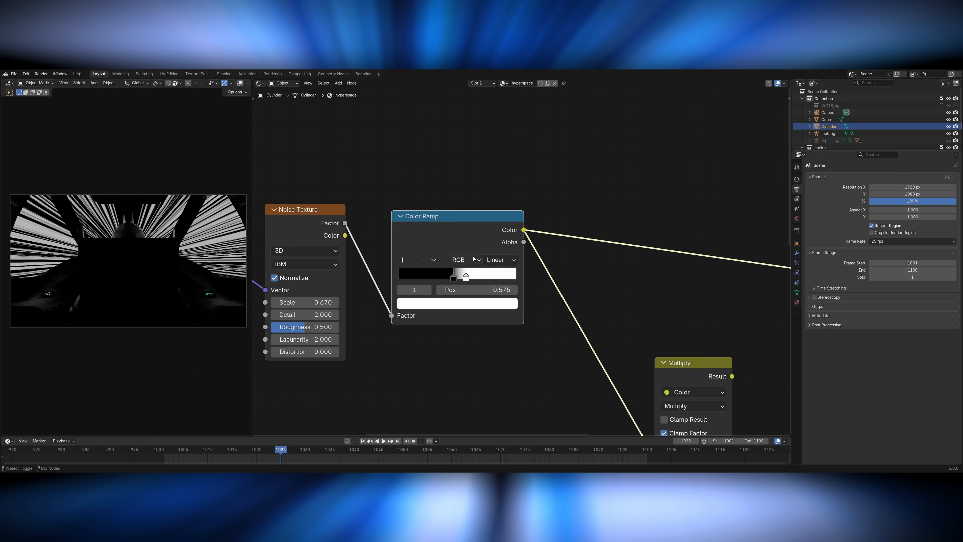
Paste the copied colour into the Color Ramp's selected stop.
click(457, 303)
key(ctrl+v)
click(458, 303)
key(ctrl+v)
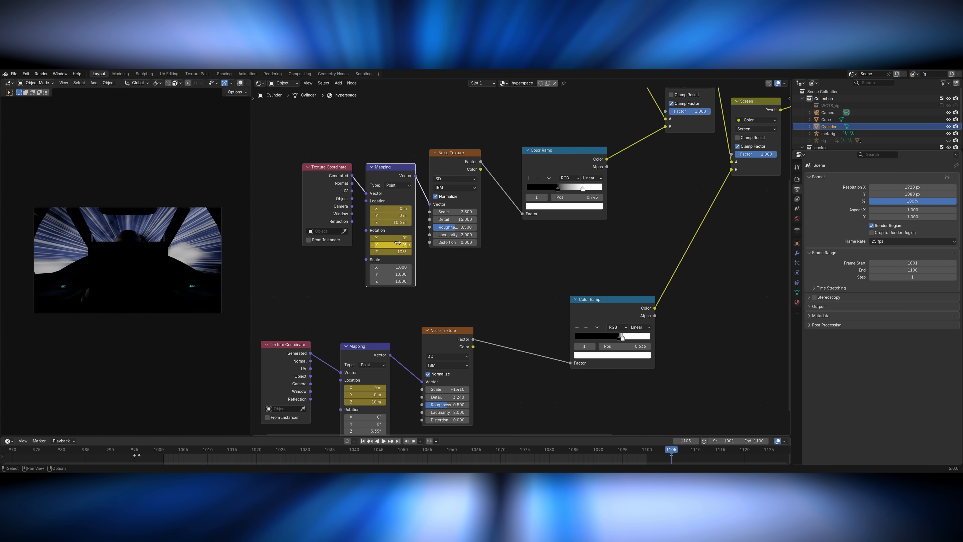
At frame 1105, set the upper Mapping node's Z location to 6 m and Z rotation to 70°, and play the animation.
double_click(397, 223)
text(6)
key(Return)
click(400, 252)
text(7)
key(Return)
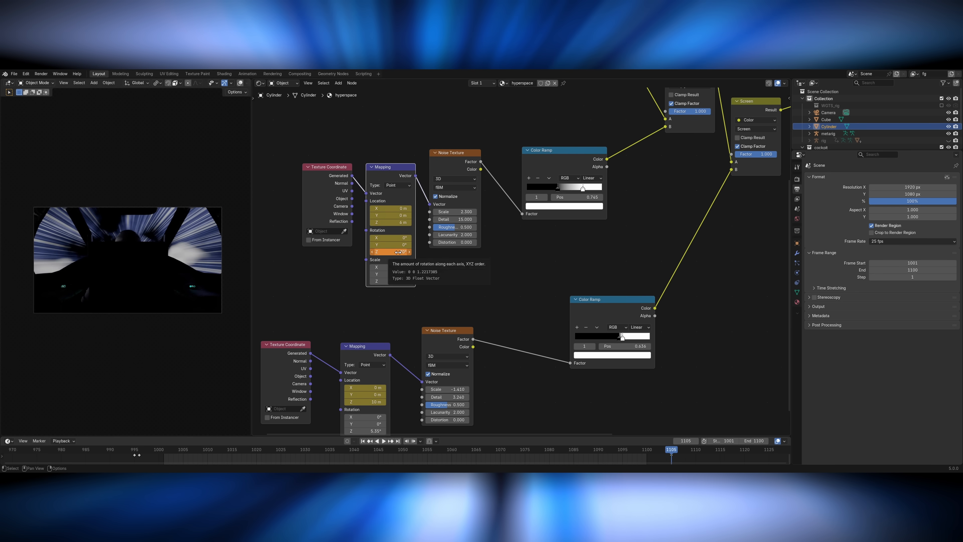
key(space)
ctrl+middle_drag(191, 381, 193, 364)
key(space)
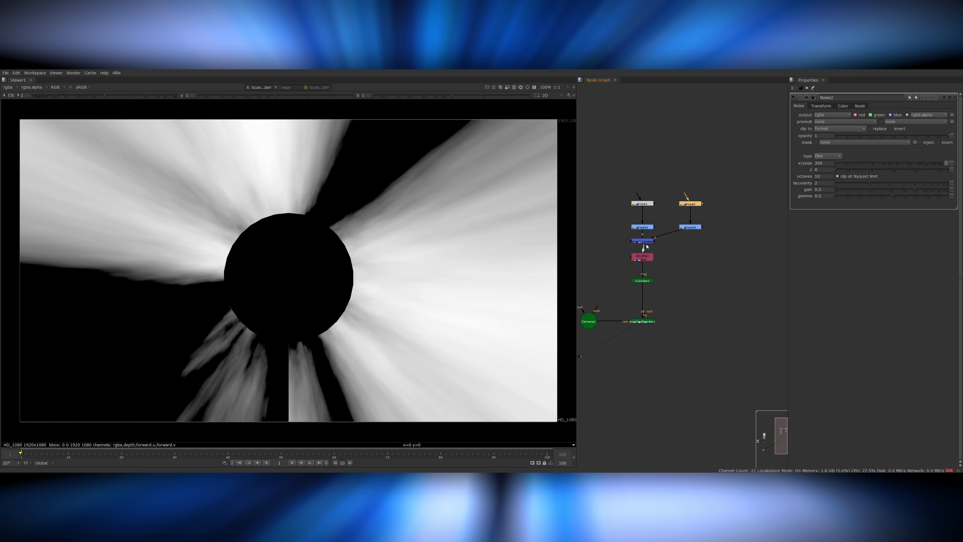
In Nuke, connect the second graded noise to the merge and set its noise size to 20 and vertical scale to 1000.
drag(644, 248, 690, 228)
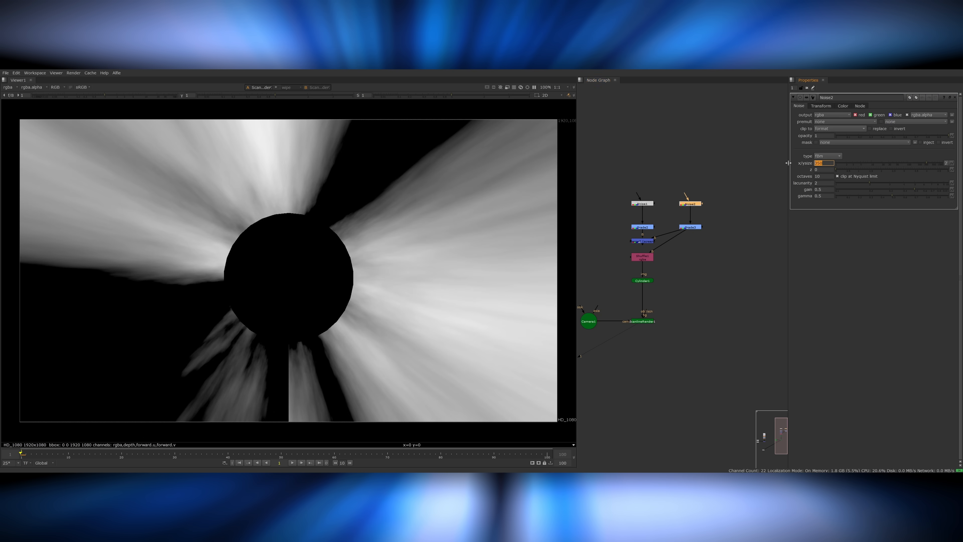
key(Return)
click(822, 106)
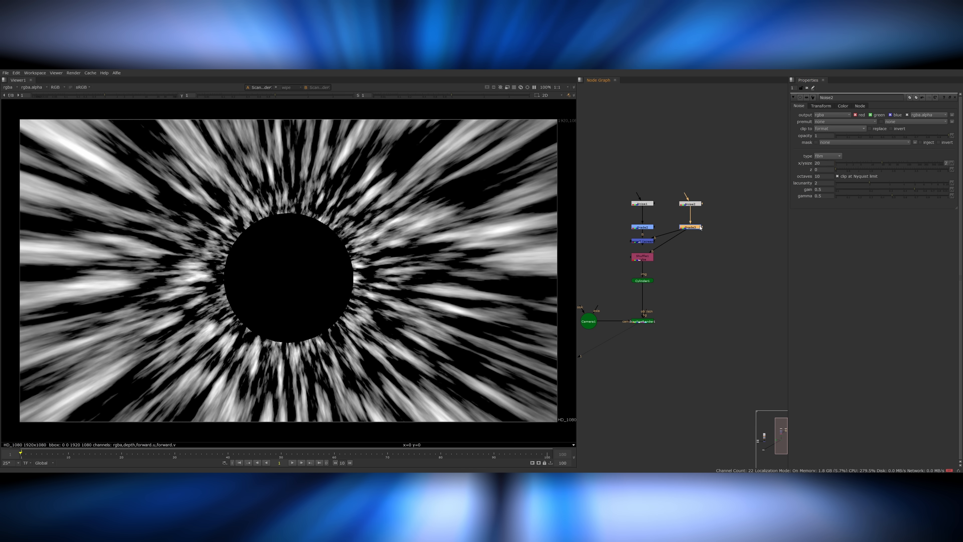
click(853, 125)
text(0)
key(Return)
text(1000)
key(Return)
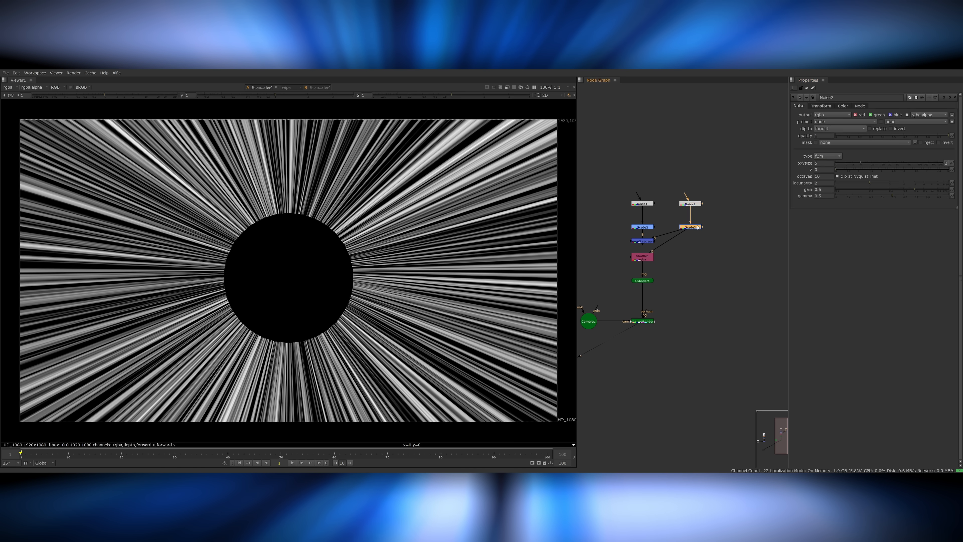
Insert an adjusted Blur below the second noise's Grade and rearrange the branch feeding the merge.
double_click(698, 227)
drag(652, 251, 642, 242)
click(690, 227)
key(b)
drag(834, 121, 851, 121)
drag(721, 182, 618, 246)
drag(642, 242, 693, 236)
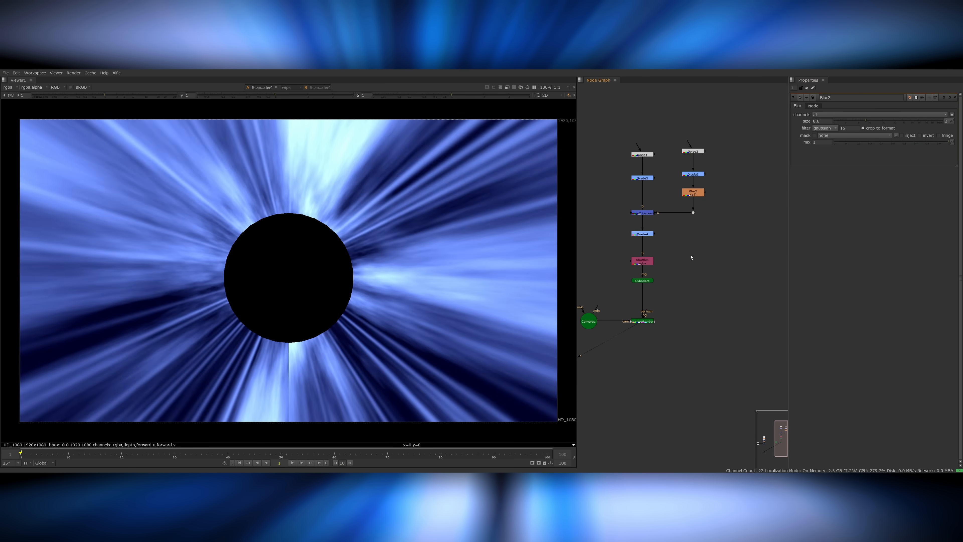
Set Cylinder1's Y scale to 30.
key(Tab)
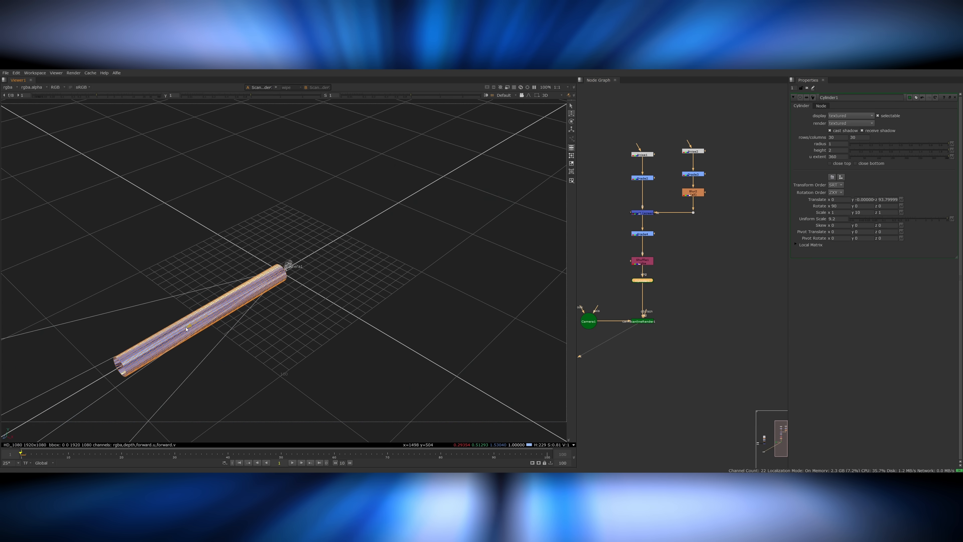
key(Tab)
drag(863, 213, 836, 211)
text(30)
key(Return)
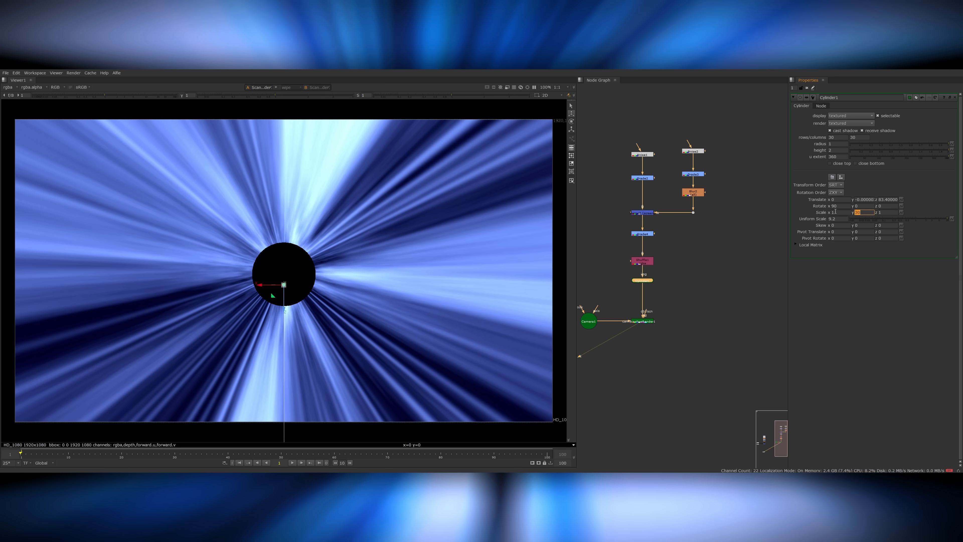
click(699, 336)
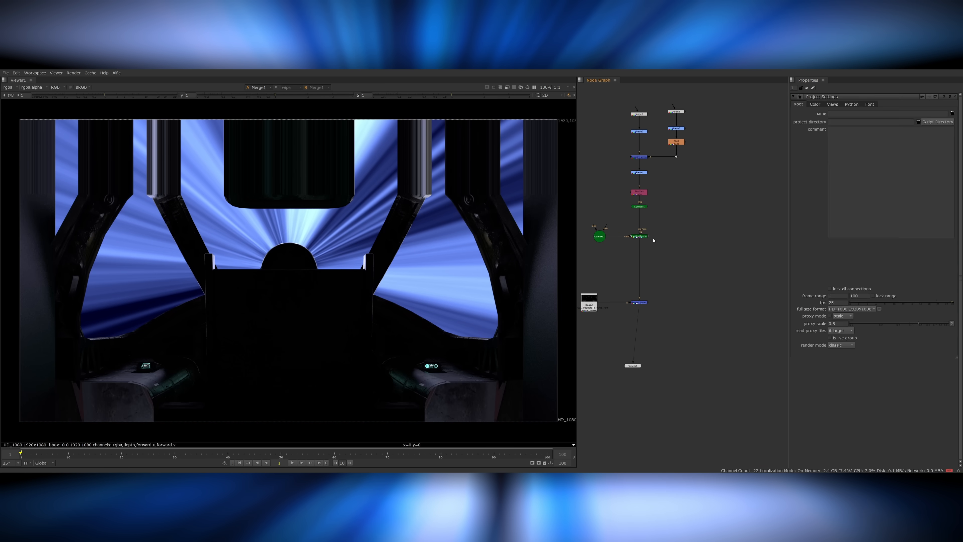
Set the project's full size format to 1920x814.
double_click(639, 206)
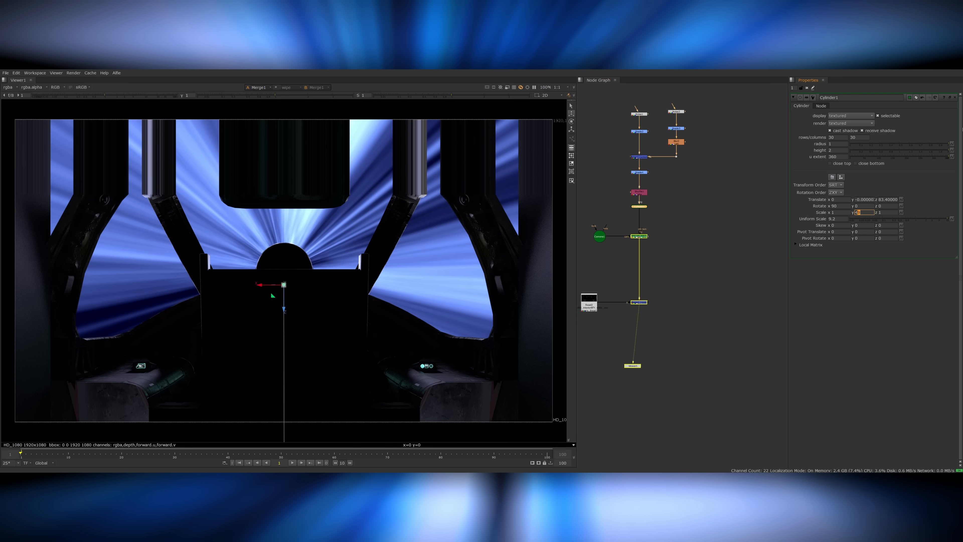
click(644, 230)
key(s)
click(849, 310)
Set Cylinder1's Y scale to 16 and hide the viewer overlays.
double_click(640, 206)
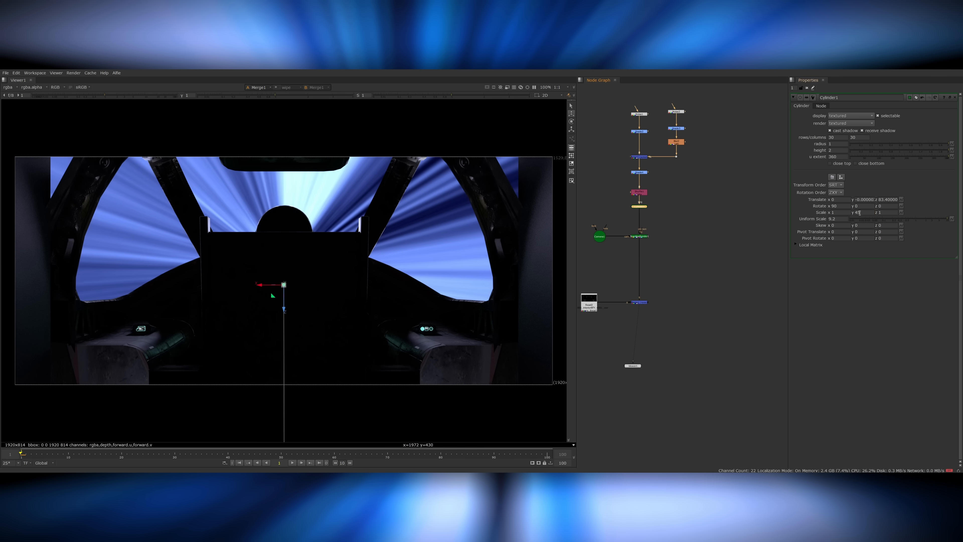
text(16)
key(Return)
key(q)
Compare the shot with the cockpit merge disabled and re-enabled.
drag(668, 292, 623, 321)
key(d)
key(d)
click(662, 288)
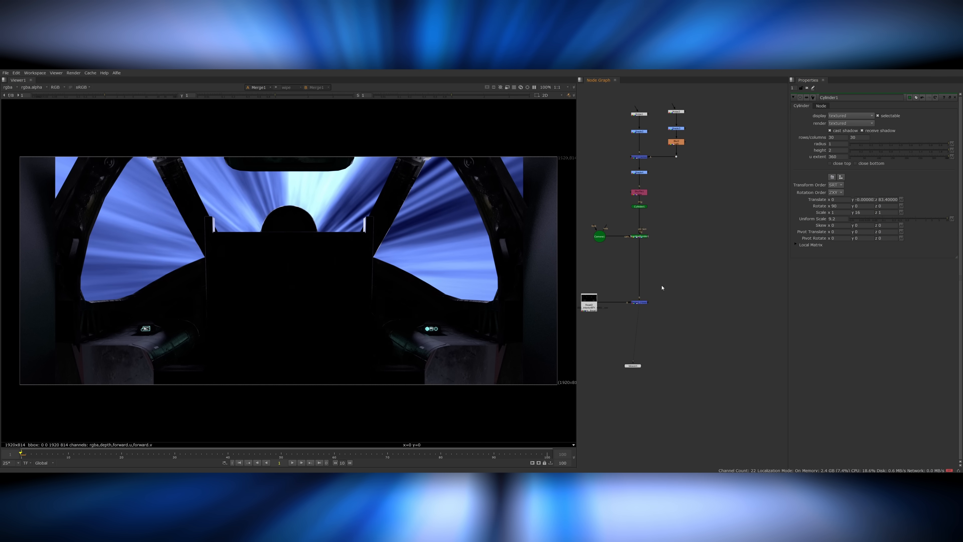
Save the script in the sh001 nuke scripts folder under a name starting with spc_sh001_comp.
scroll(679, 294, down, 4)
key(ctrl+shift+s)
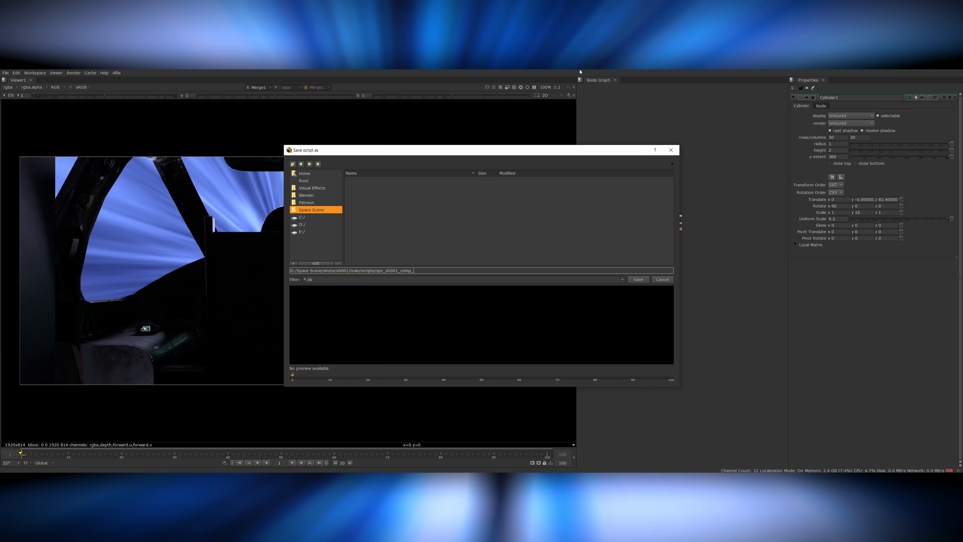
key(Return)
Show the tunnel's ScanlineRender output in the viewer without the cockpit.
scroll(648, 304, up, 4)
drag(679, 322, 678, 396)
scroll(625, 324, up, 3)
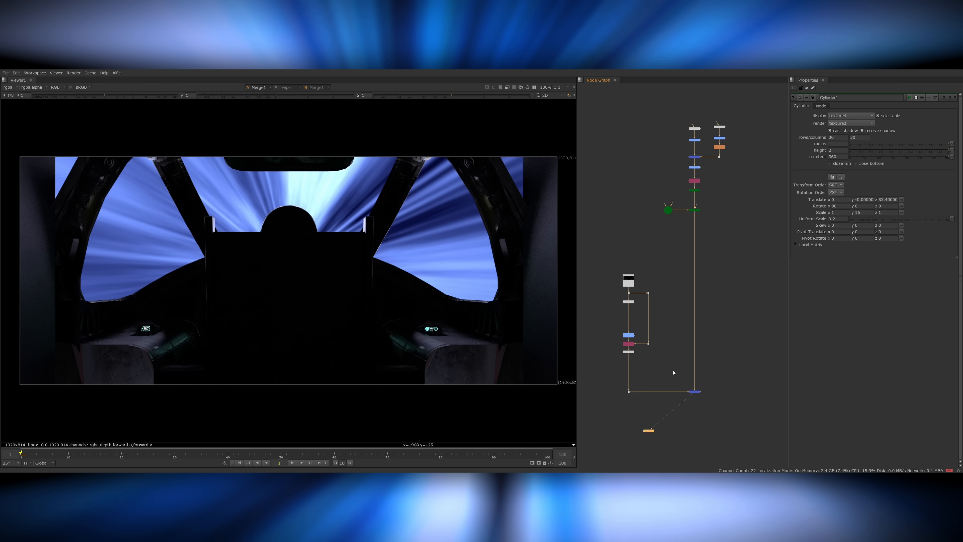
click(694, 210)
key(1)
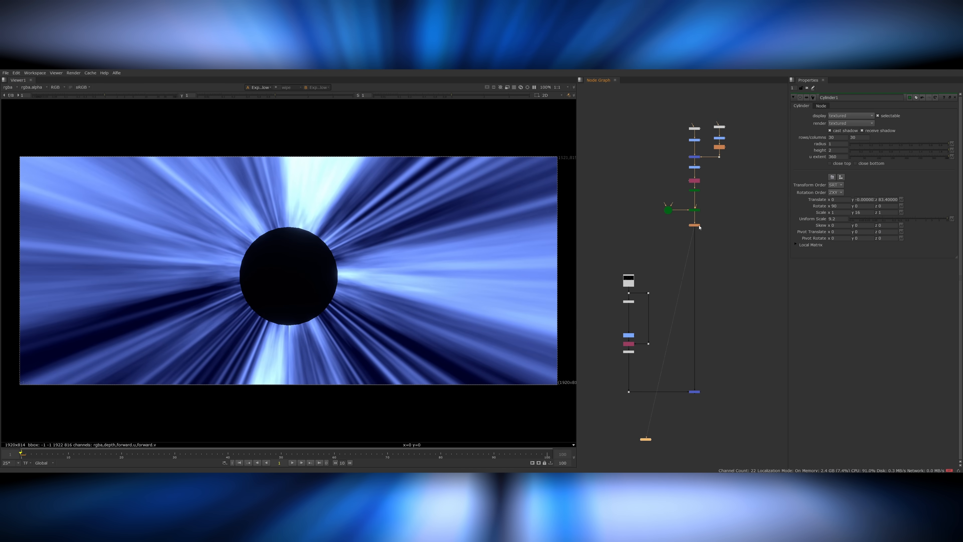
double_click(699, 225)
drag(892, 115, 919, 115)
key(Delete)
Lower the tunnel Grade's gamma to about 0.467 red, 0.467 green and 0.567 blue.
double_click(696, 167)
drag(953, 228, 952, 236)
click(714, 185)
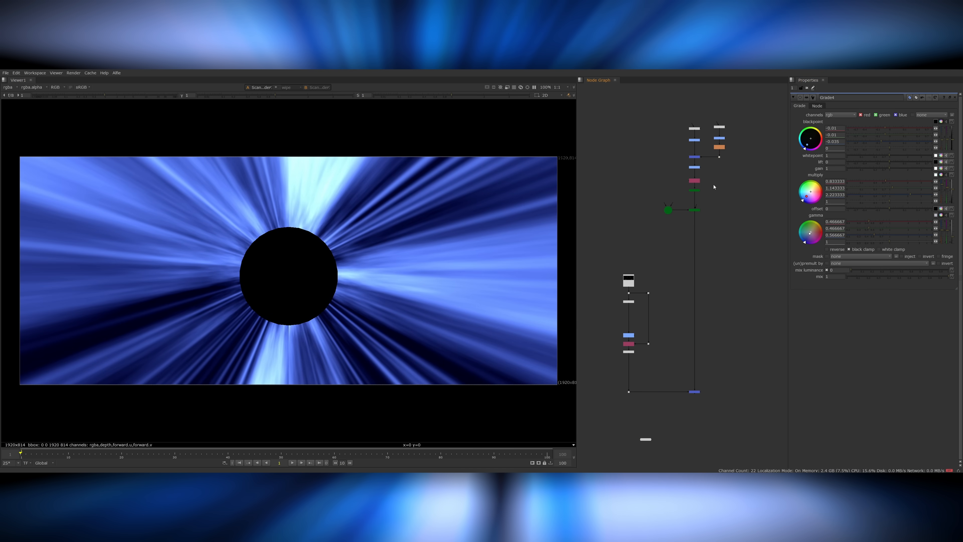
Examine the first Noise node's settings alongside the rendered tunnel.
scroll(714, 187, up, 4)
middle_drag(714, 187, 679, 310)
drag(639, 282, 639, 217)
double_click(641, 191)
click(667, 295)
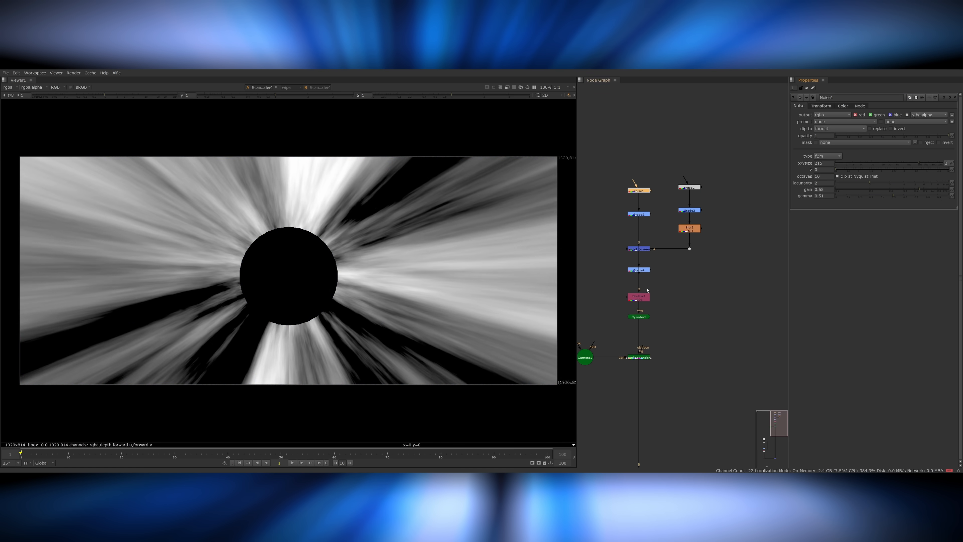
Connect a third noise branch to an additional merge above the final Grade and delete that branch's Blur.
drag(624, 291, 593, 300)
drag(609, 291, 693, 294)
drag(594, 321, 694, 294)
click(694, 265)
key(Delete)
Adjust the third branch's Grade blackpoint and set its noise size to 3.2 for thin star streaks.
double_click(694, 247)
drag(913, 122, 922, 123)
double_click(694, 223)
mouse_move(869, 164)
mouse_down()
mouse_move(875, 173)
mouse_move(843, 169)
mouse_move(858, 163)
mouse_move(854, 170)
mouse_up()
click(822, 106)
click(855, 127)
click(799, 105)
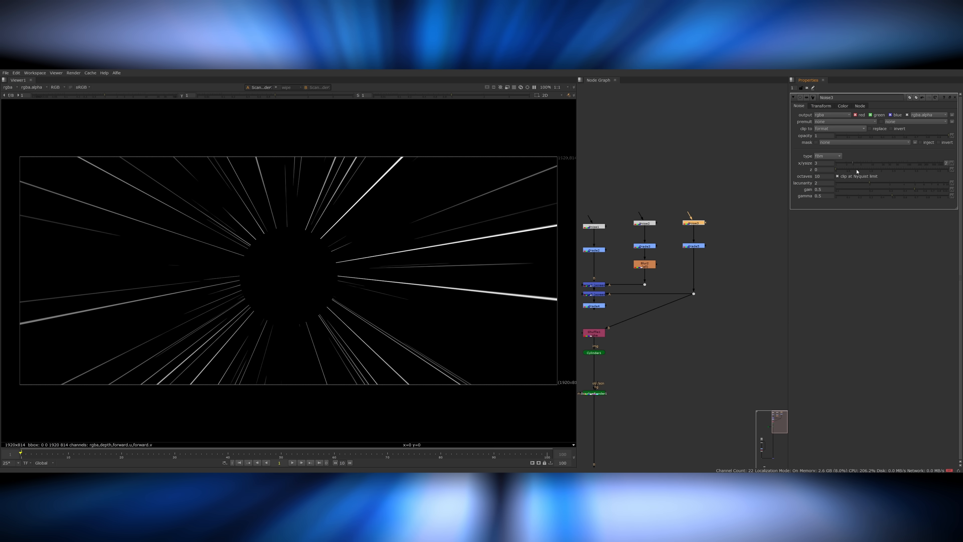
Insert an adjusted Blur below the third noise's Grade and set that Grade's blackpoint to 0.6.
double_click(703, 247)
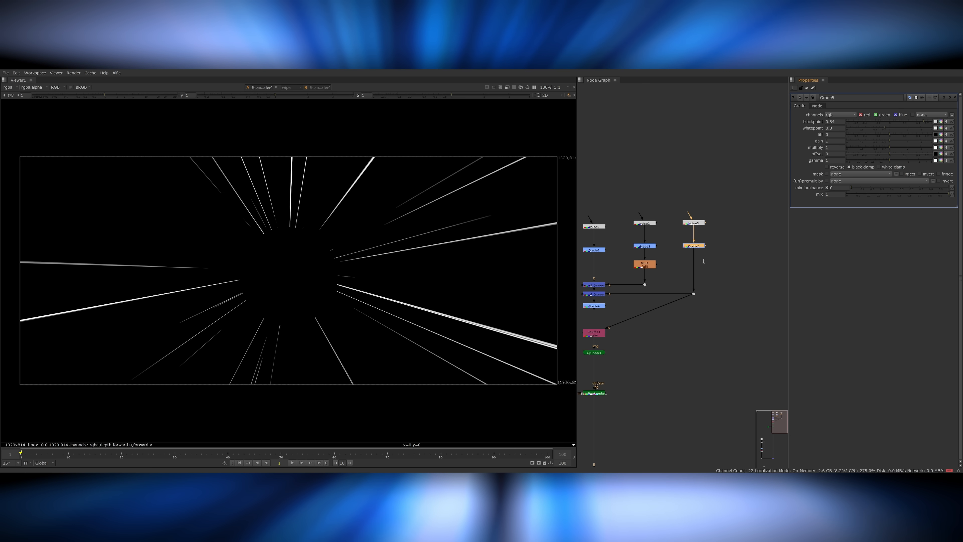
drag(678, 300, 594, 306)
click(694, 246)
key(b)
drag(843, 120, 855, 122)
double_click(693, 246)
drag(924, 122, 917, 123)
View the cockpit composite and compare it with the star-streak merge disabled and re-enabled.
scroll(720, 240, down, 5)
middle_drag(680, 299, 687, 228)
click(675, 372)
key(1)
scroll(672, 190, up, 5)
click(680, 198)
key(d)
key(d)
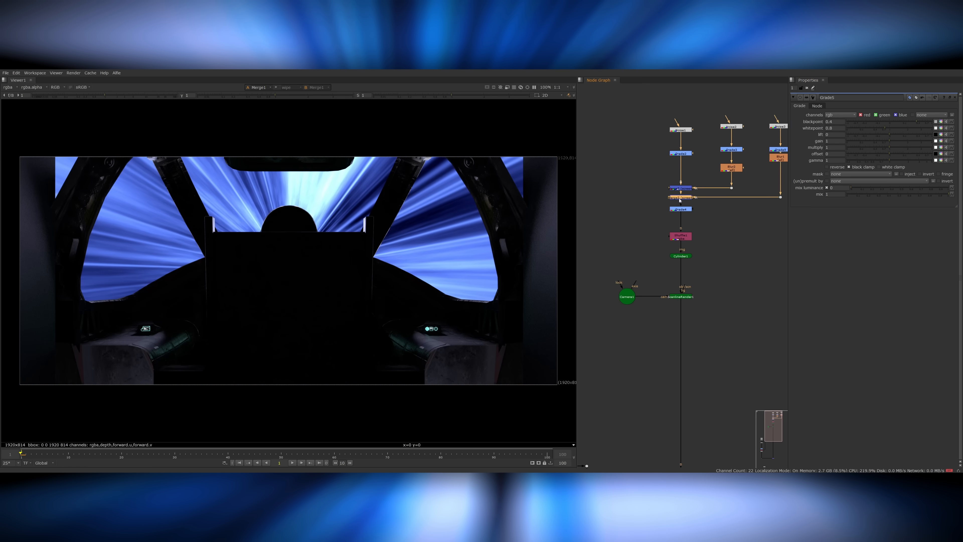
Add a DirBlur node to the comp and position it in the node graph.
middle_drag(683, 287, 629, 318)
click(627, 328)
key(1)
key(ctrl+a)
text(dirblur)
key(Return)
drag(659, 353, 627, 371)
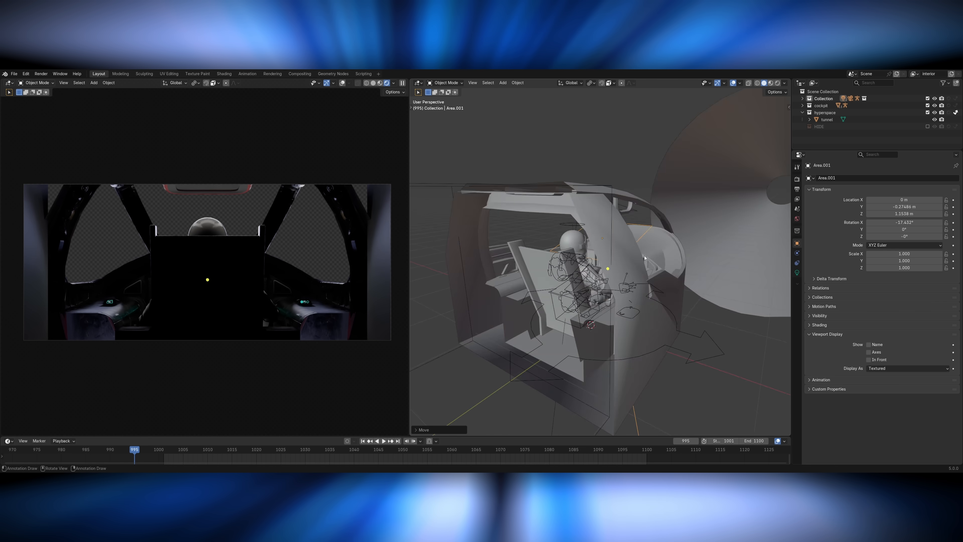
In Blender, scale the tilted area light in front of the pilot along X and open its light settings.
key(s)
key(x)
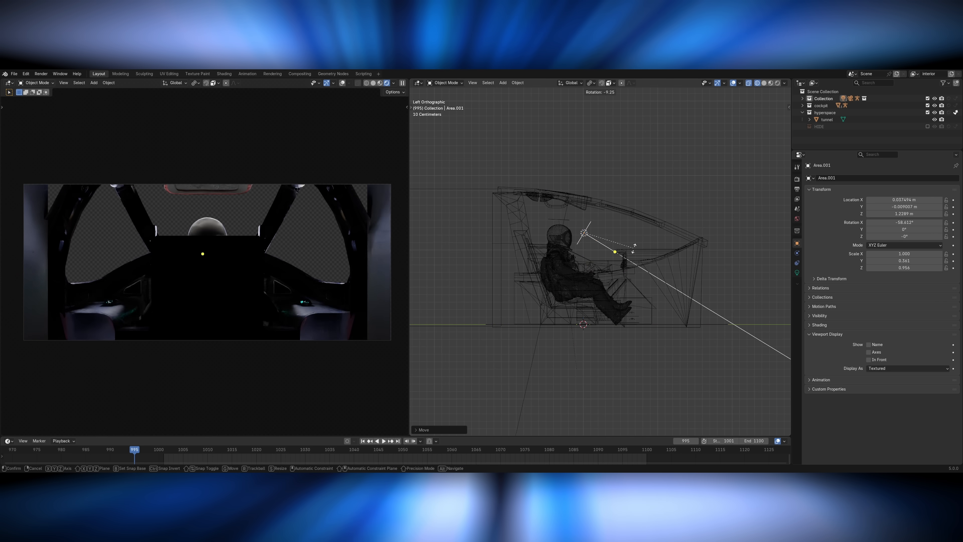
click(797, 272)
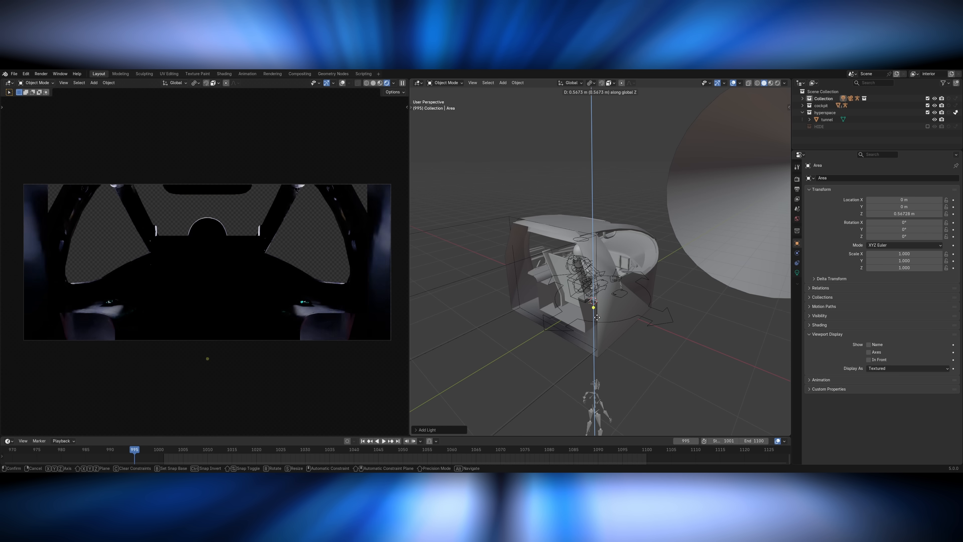
Move the new area light above the pilot in the cockpit and rotate it in the left side view.
key(g)
key(y)
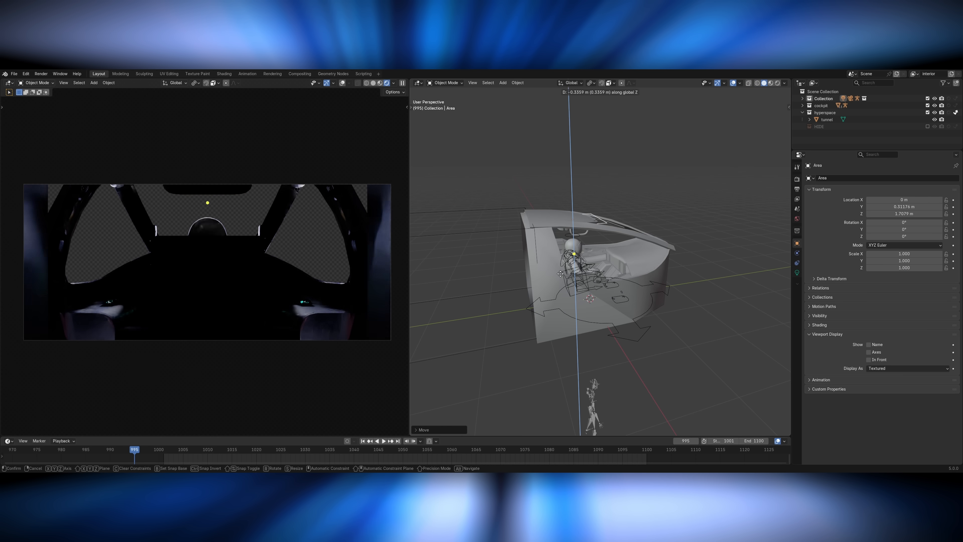
click(561, 273)
key(KP_3)
key(ctrl+KP_3)
key(r)
click(611, 247)
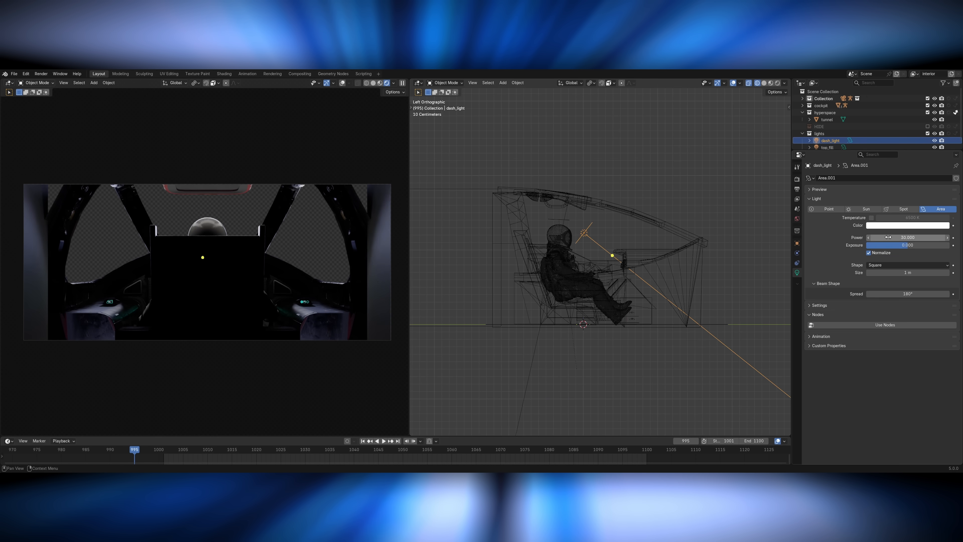
Enable colour temperature on dash_light and adjust the light's colour.
click(889, 225)
drag(913, 139, 917, 141)
click(891, 225)
click(871, 217)
click(901, 225)
click(916, 142)
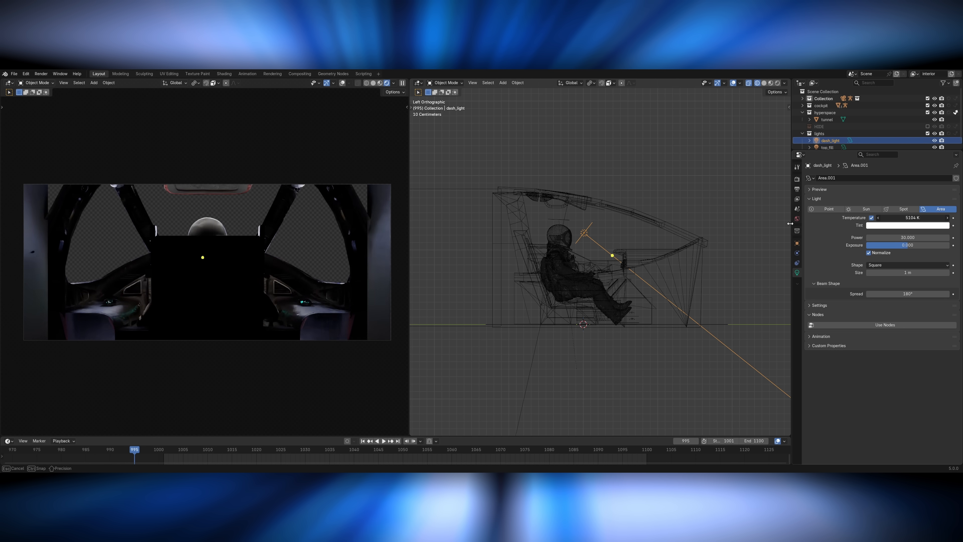
Adjust the MainScreen material's roughness and scrub the timeline to check the cockpit screens.
scroll(353, 304, up, 2)
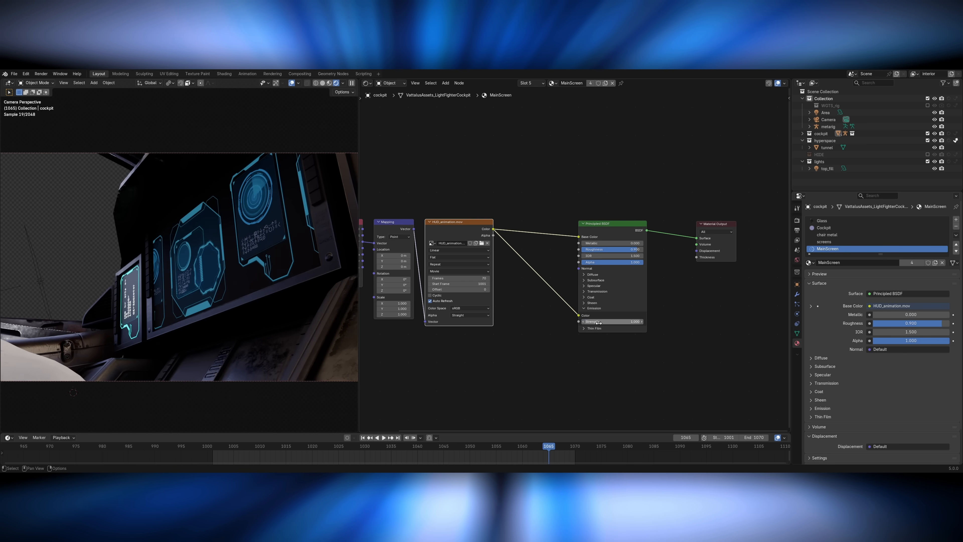
drag(607, 247, 630, 247)
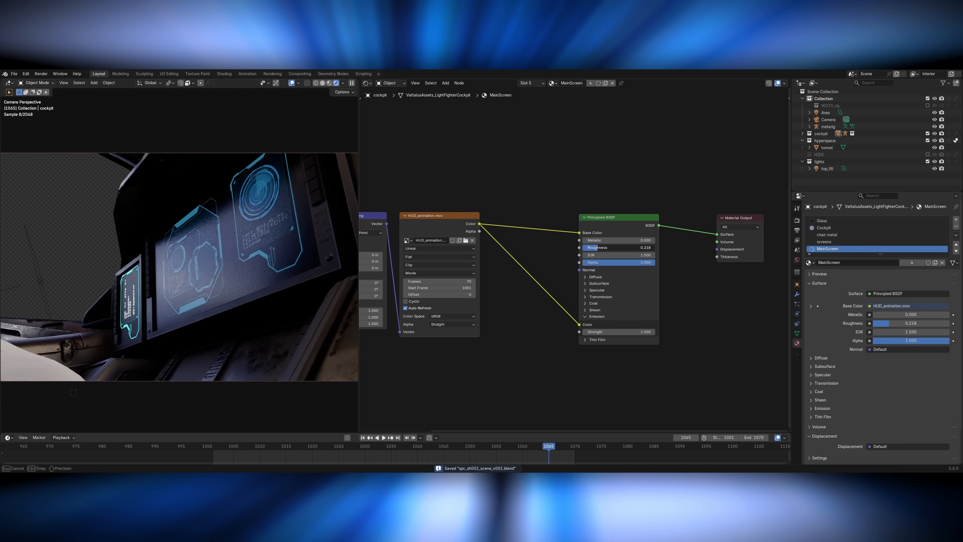
drag(260, 442, 494, 442)
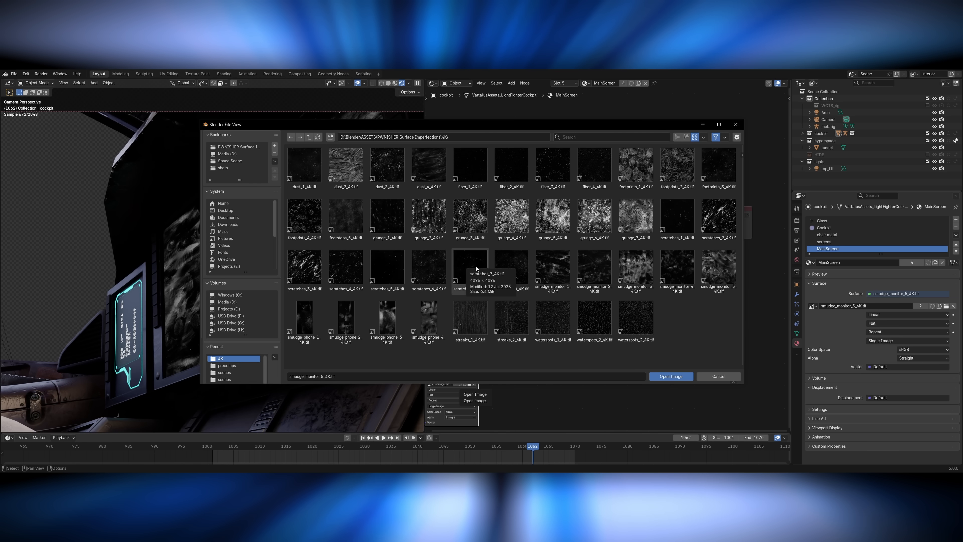
Load scratches_1_4K.tif into the new image texture of the MainScreen material and place a Bump node beside it.
double_click(677, 220)
middle_drag(459, 378, 497, 365)
key(shift+a)
text(bump)
key(Return)
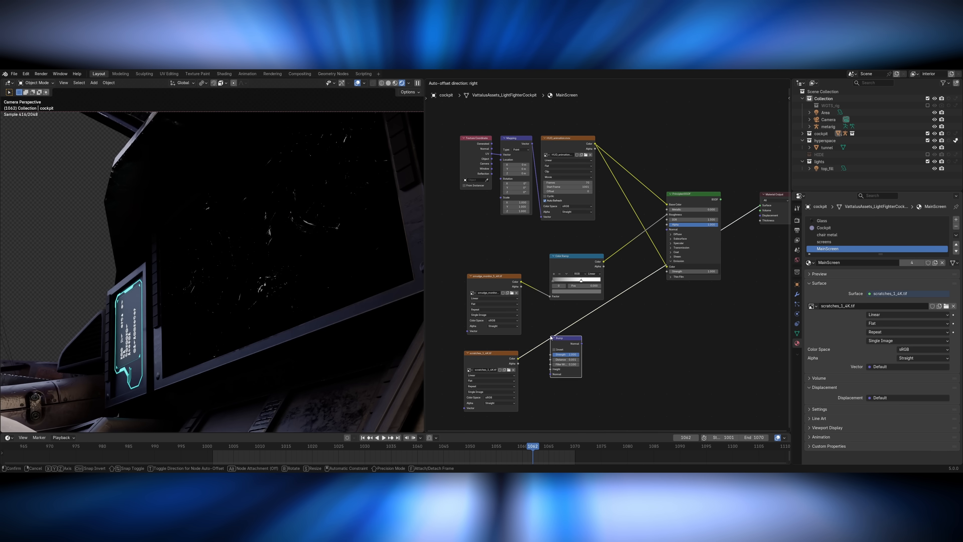
click(553, 338)
ctrl+shift+click(555, 338)
Connect the Bump node to the MainScreen shader's Normal input, restore the full material preview and save the file.
drag(625, 293, 667, 230)
ctrl+shift+click(694, 194)
key(ctrl+s)
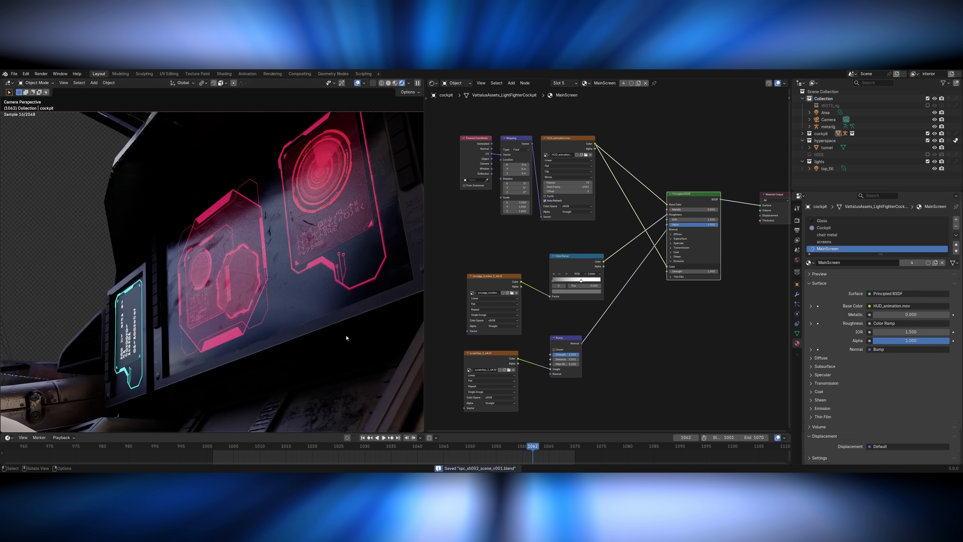
Connect the Bump node to the Principled BSDF's Normal input in the screens material.
drag(592, 372, 701, 254)
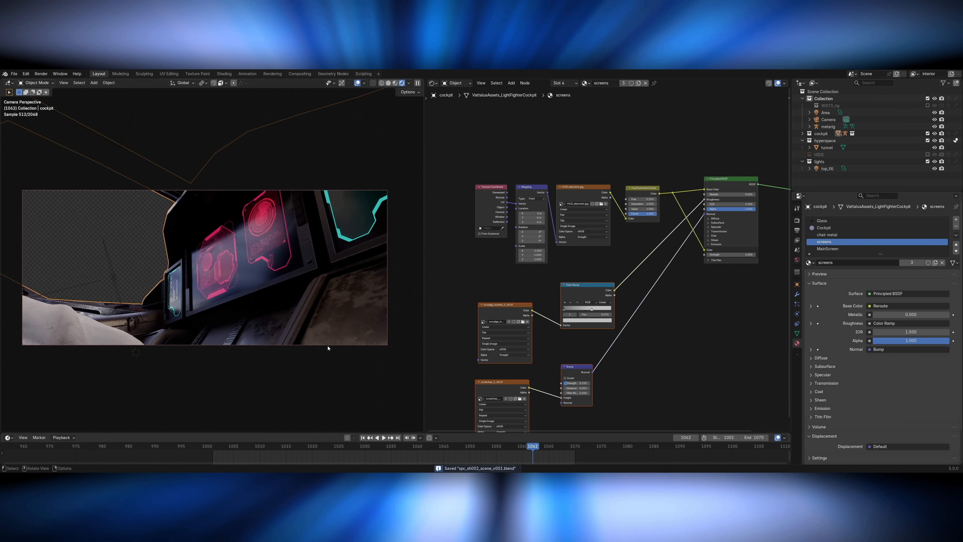
ctrl+middle_drag(385, 336, 374, 273)
Preview the throttle and hand animation from around frame 1016.
click(238, 449)
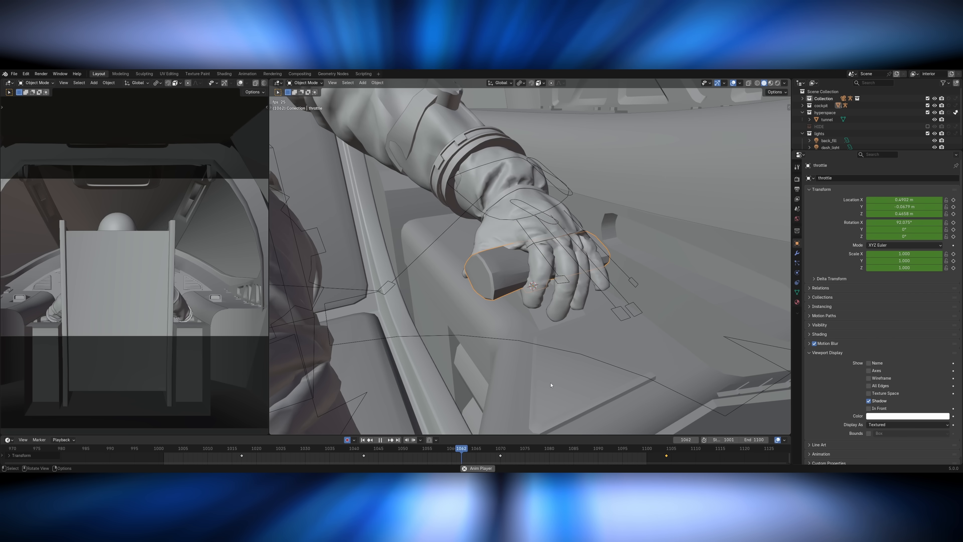
key(space)
key(Up)
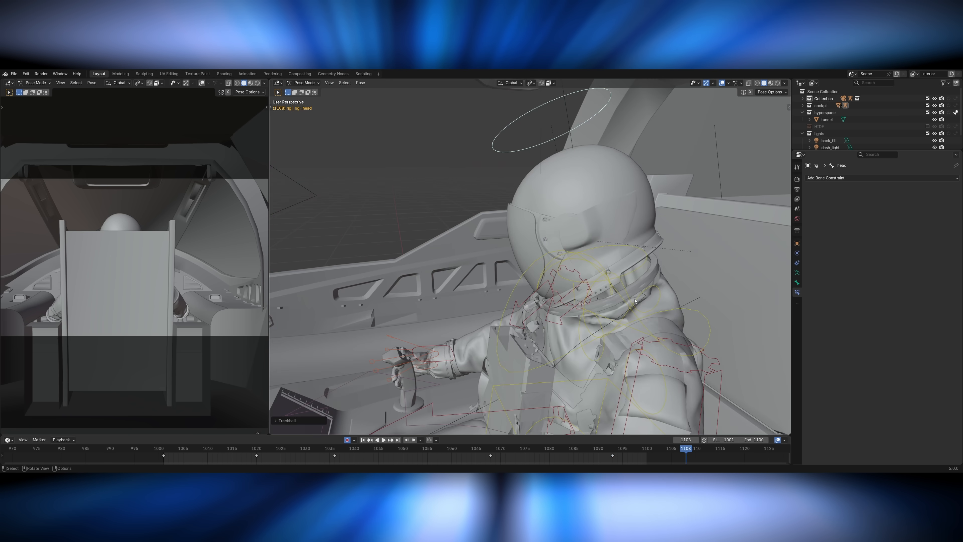
Rotate the pilot rig's upper body bones and key the chest pose at frame 1033.
key(r)
drag(235, 453, 320, 454)
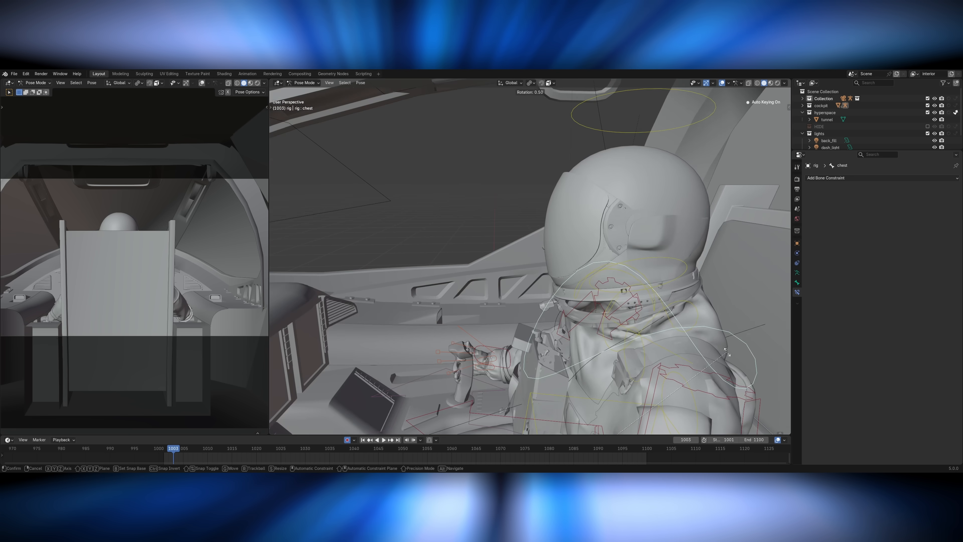
click(592, 395)
key(r)
click(594, 396)
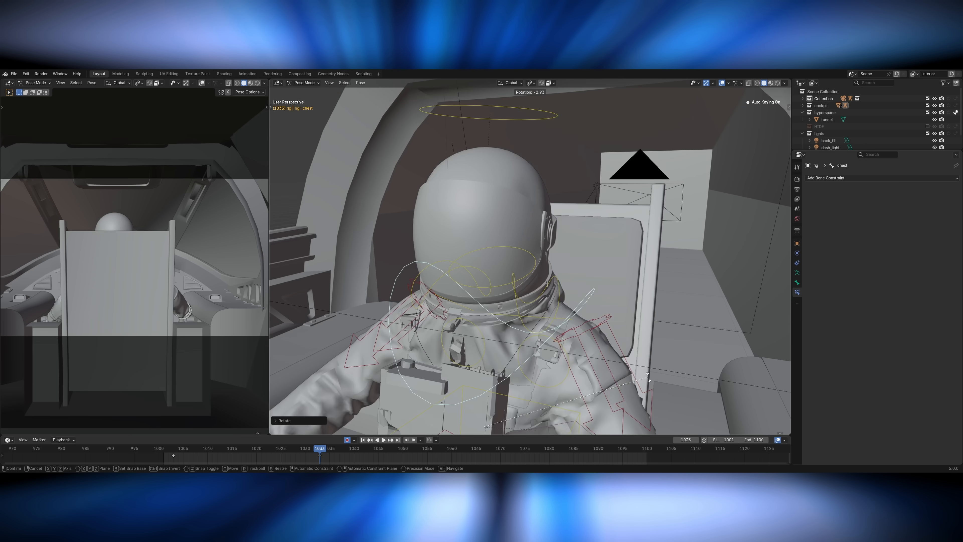
Rotate the rig's chest bone to key a different pose at frame 1070.
drag(320, 454, 500, 454)
key(r)
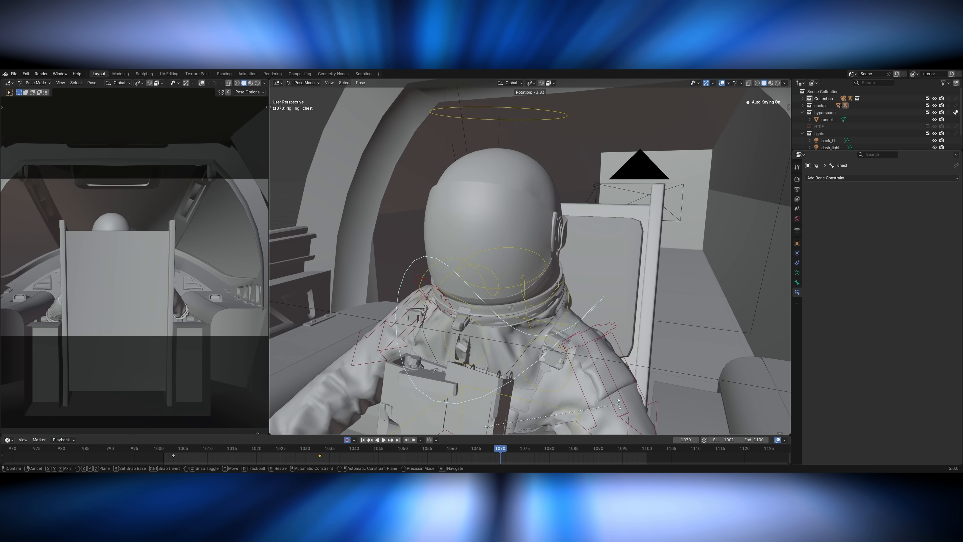
key(space)
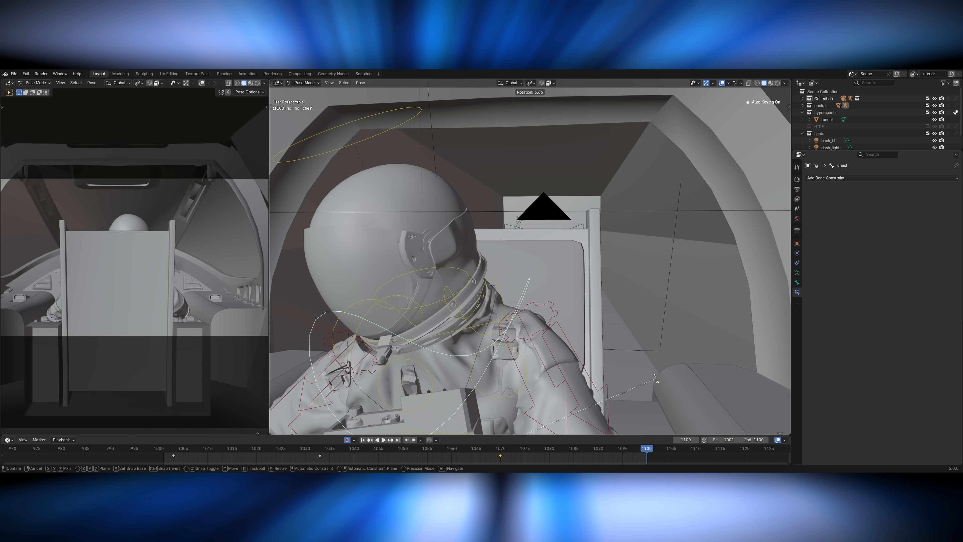